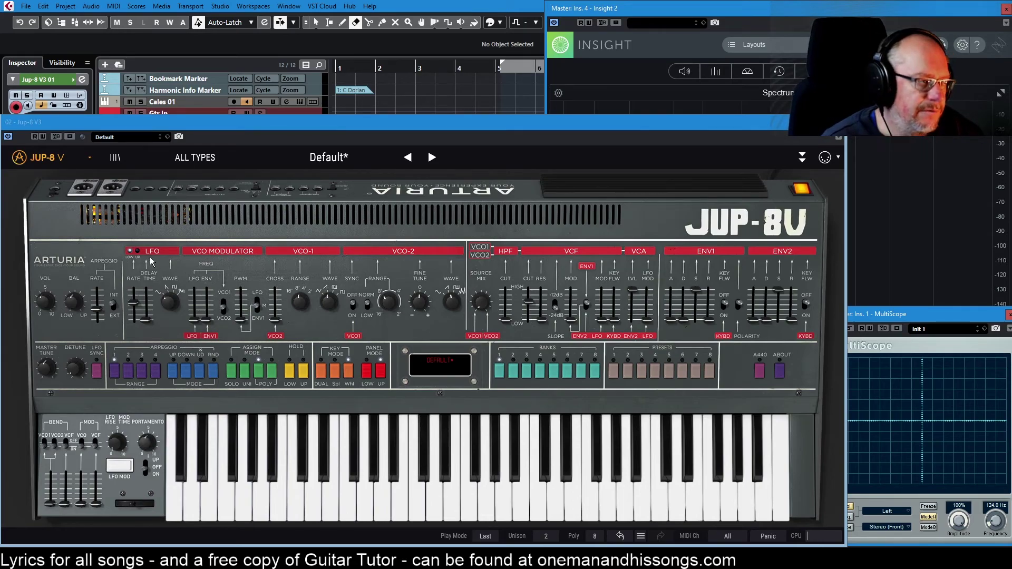
Step: Change the LFO trigger mode, set LFO Rate to 1.45 Hz, and raise VCO LFO modulation to full
left_click(138, 251)
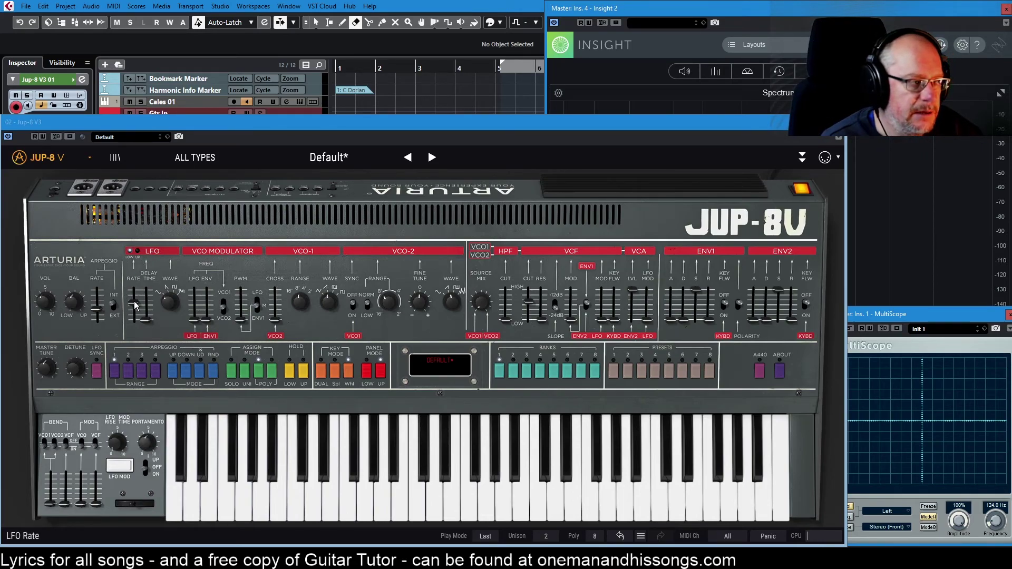
left_click_drag(134, 304, 134, 304)
mouse_move(135, 312)
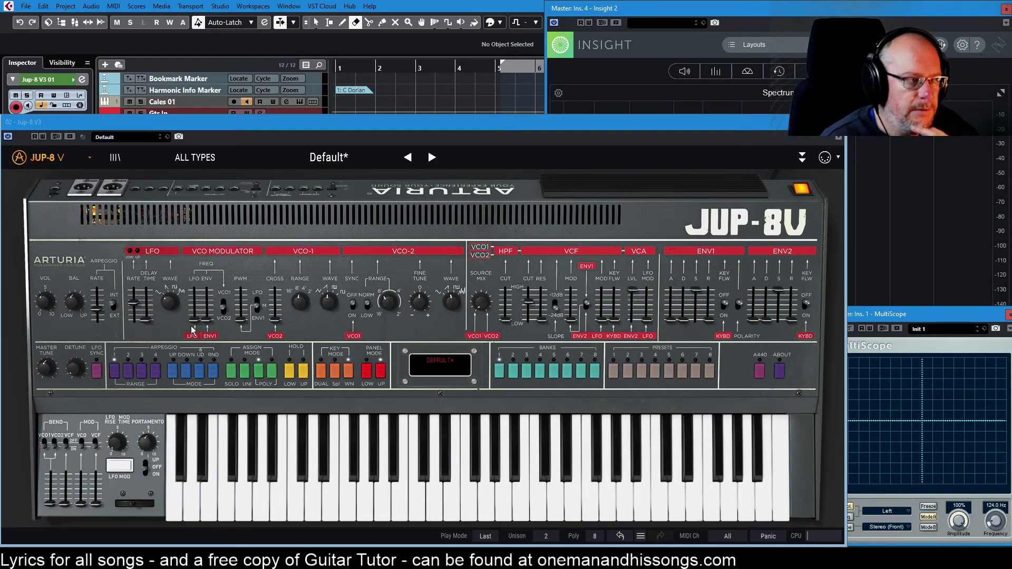
mouse_move(192, 319)
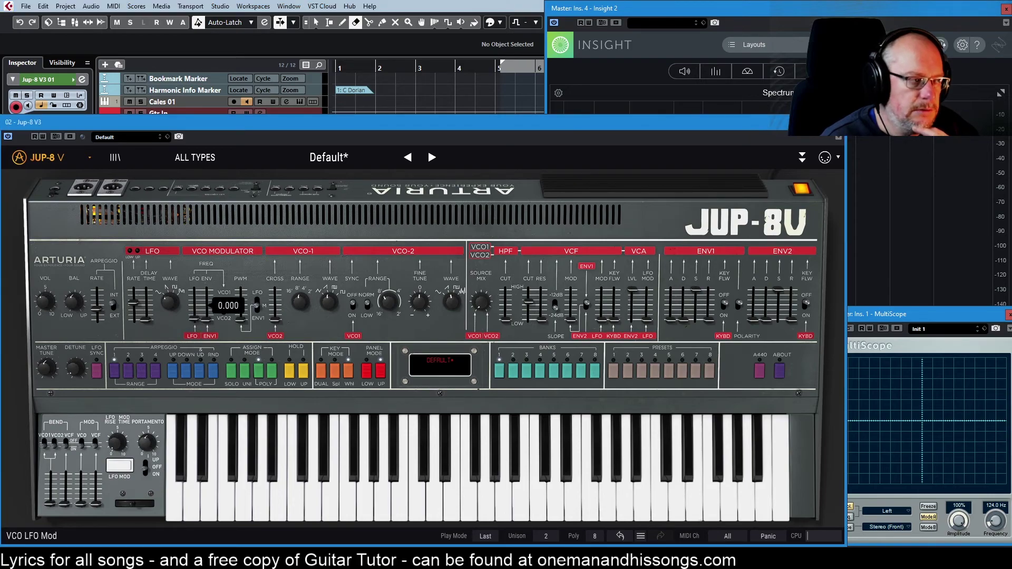
left_click_drag(195, 321, 195, 290)
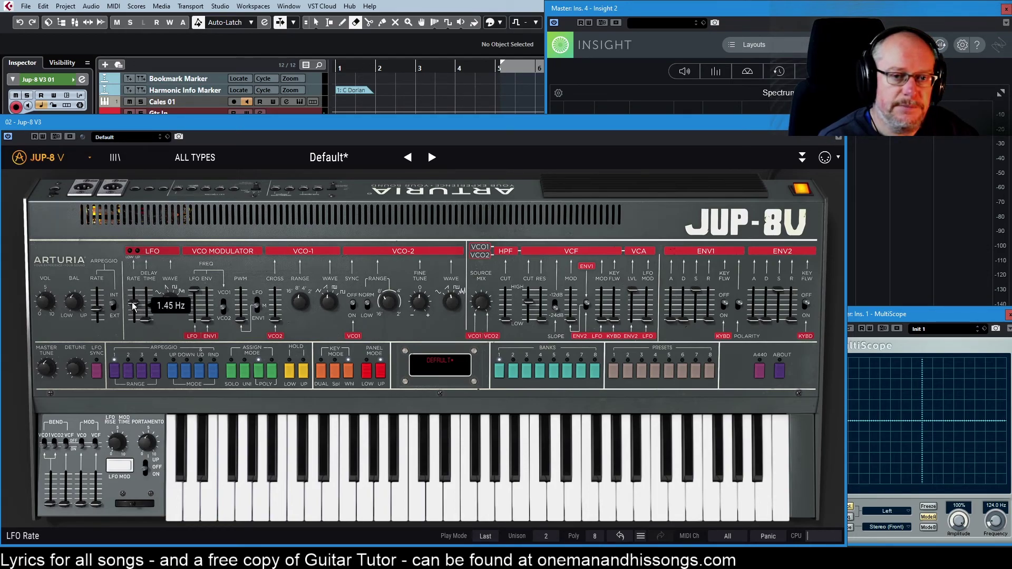
Step: Speed the LFO to 2.64 Hz and switch VCO LFO pitch modulation off and on twice
mouse_move(134, 306)
left_mouse_down()
mouse_move(136, 318)
mouse_move(136, 308)
left_mouse_up()
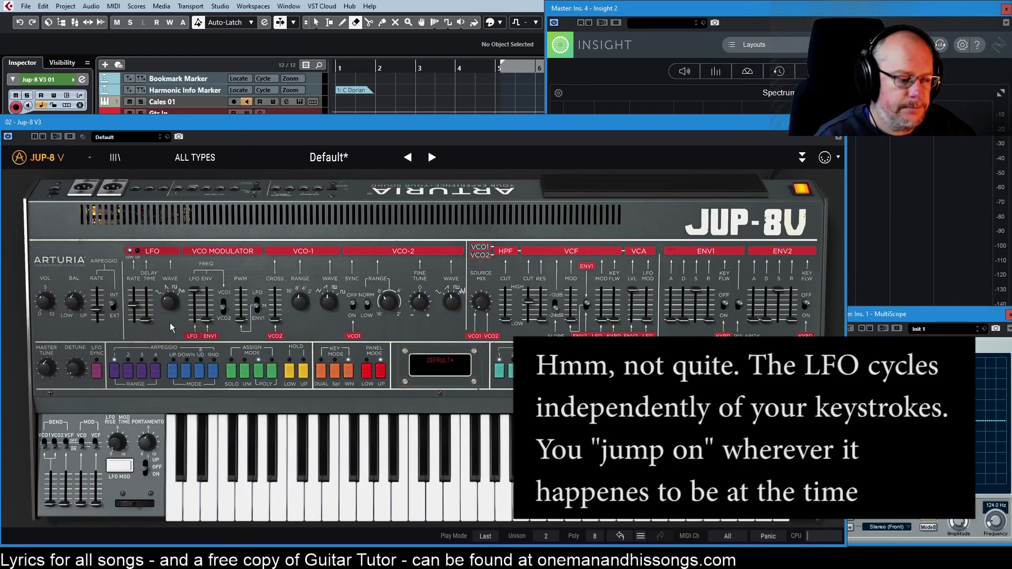
left_click_drag(194, 289, 196, 321)
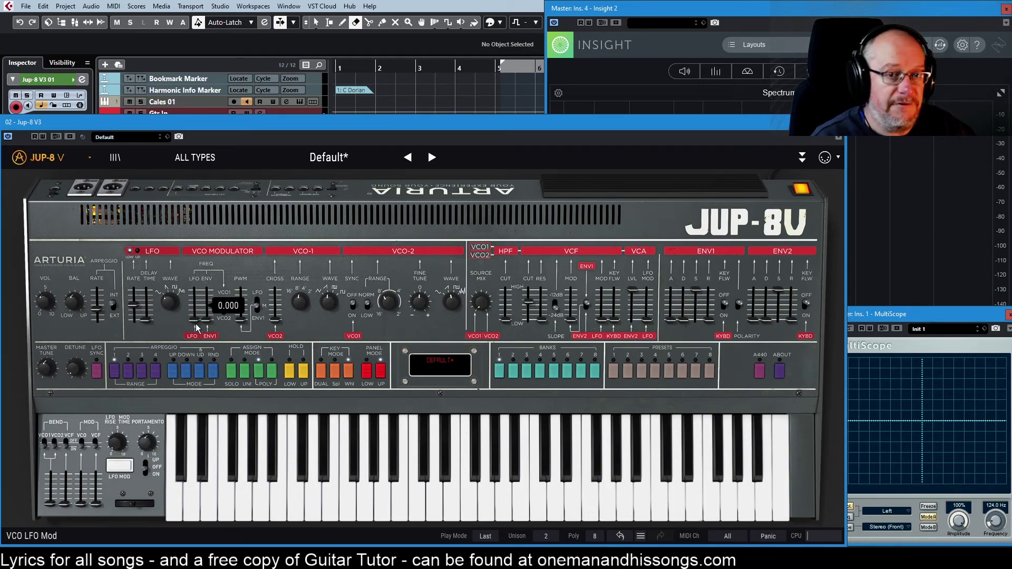
left_click_drag(195, 323, 195, 290)
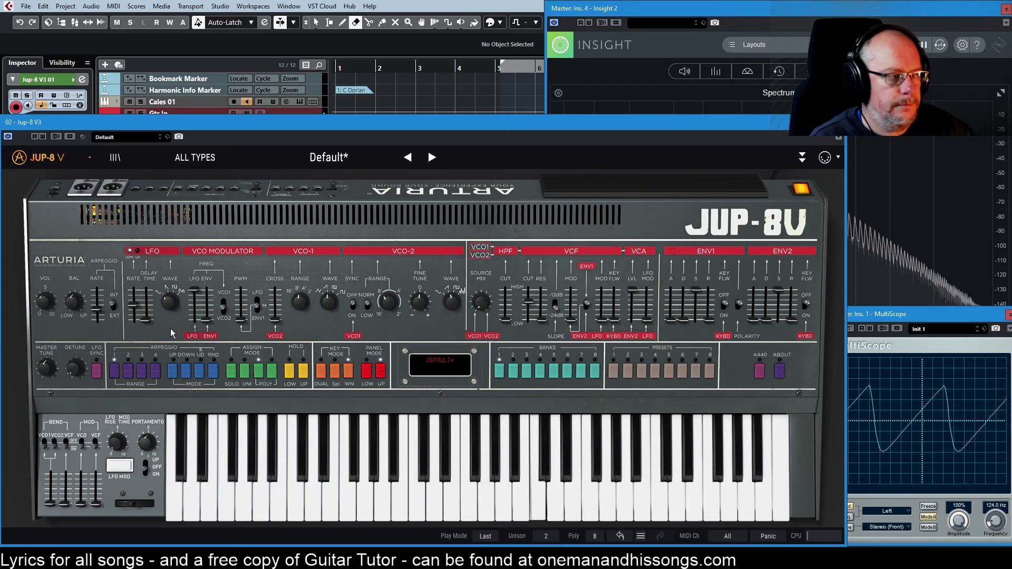
left_click_drag(195, 289, 195, 318)
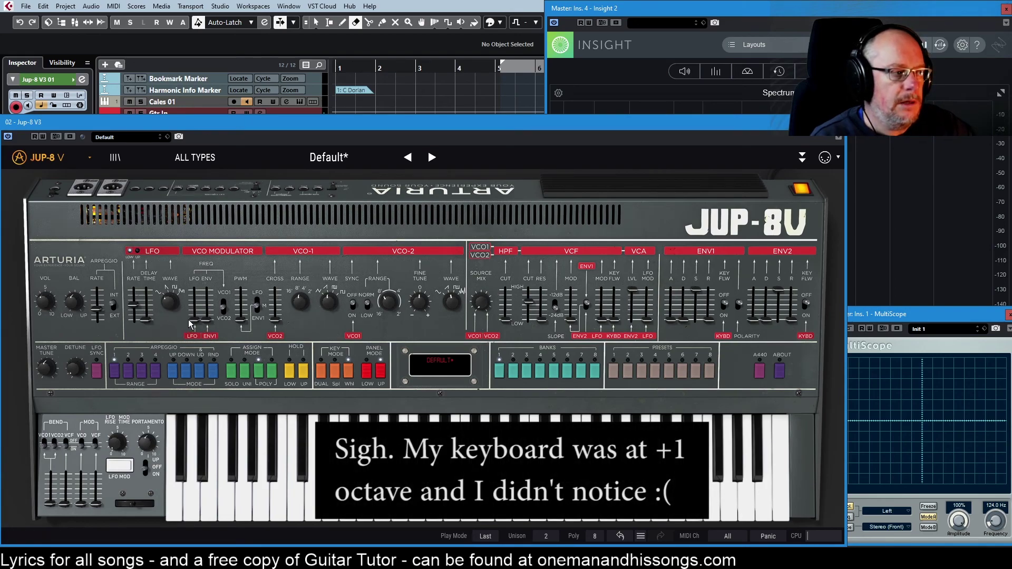
left_click_drag(192, 319, 194, 290)
Step: Sweep the LFO Rate up to 15.20 Hz, then down to 0.01 Hz
mouse_move(133, 308)
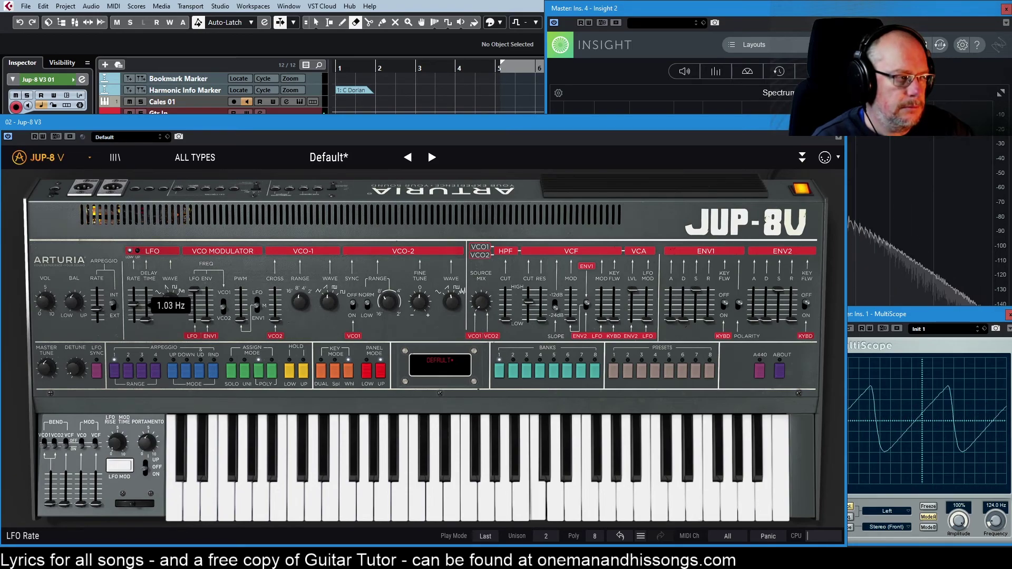
mouse_move(135, 304)
left_mouse_down()
mouse_move(135, 290)
mouse_move(135, 319)
left_mouse_up()
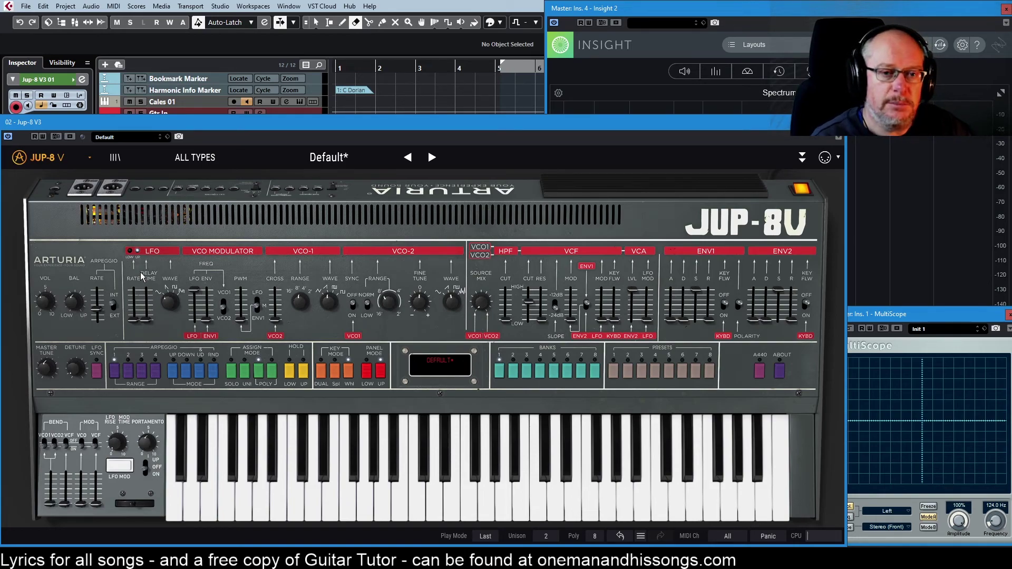
left_click_drag(134, 320, 133, 311)
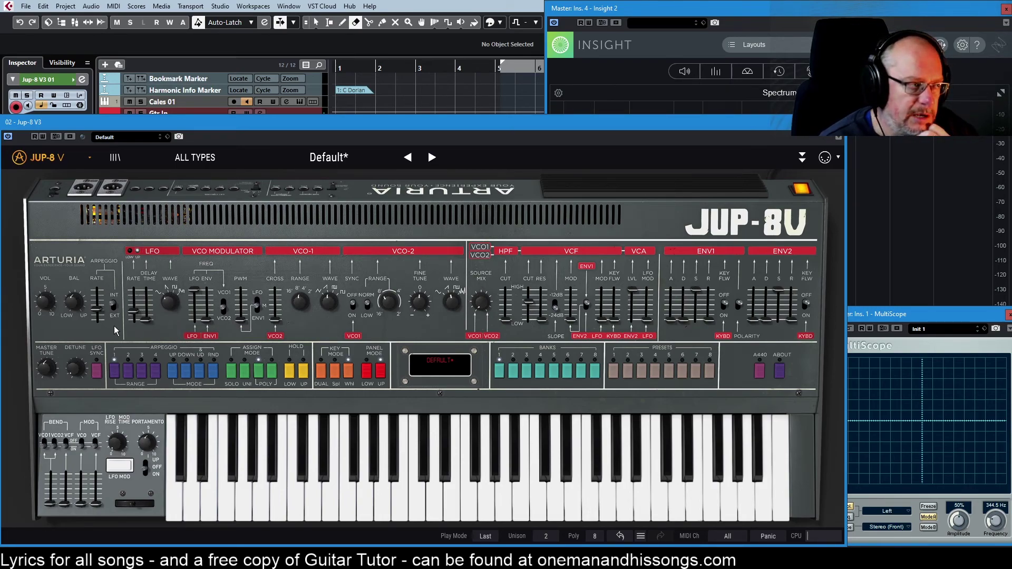
Step: Switch the LFO wave shape, set LFO Rate to 0.33 Hz, and restore full VCO LFO modulation
left_click(170, 302)
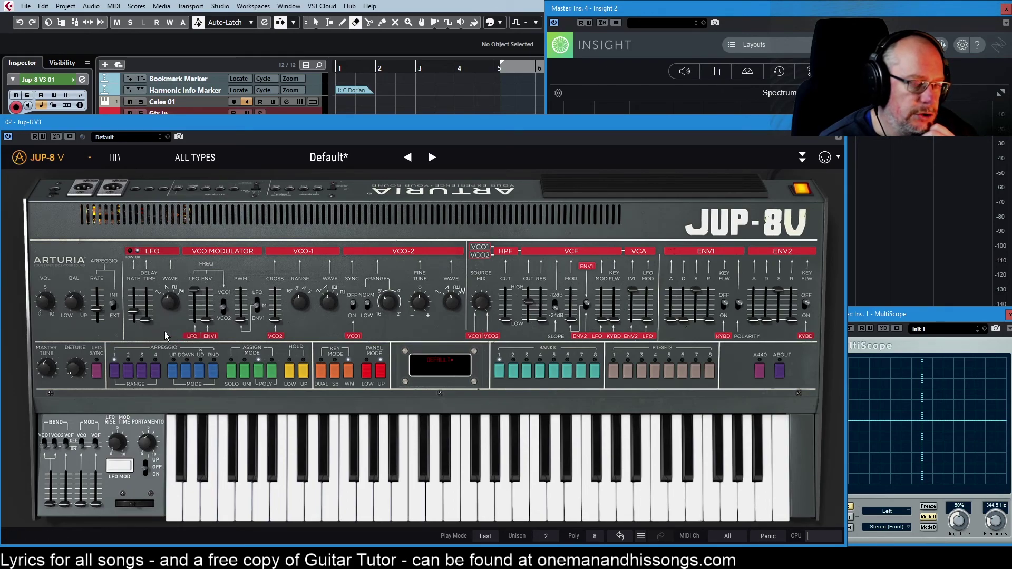
left_click(134, 316)
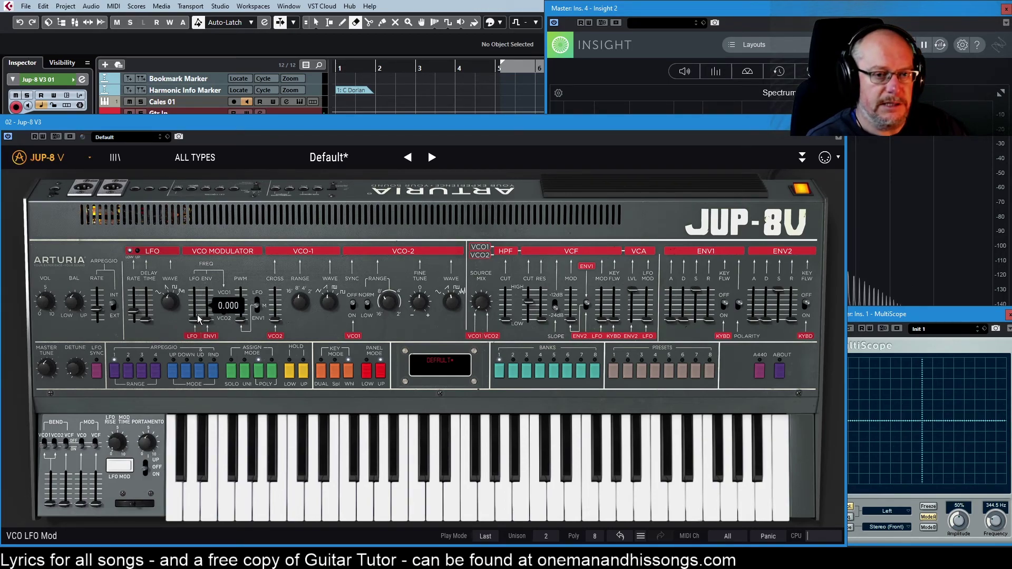
left_click_drag(193, 321, 194, 289)
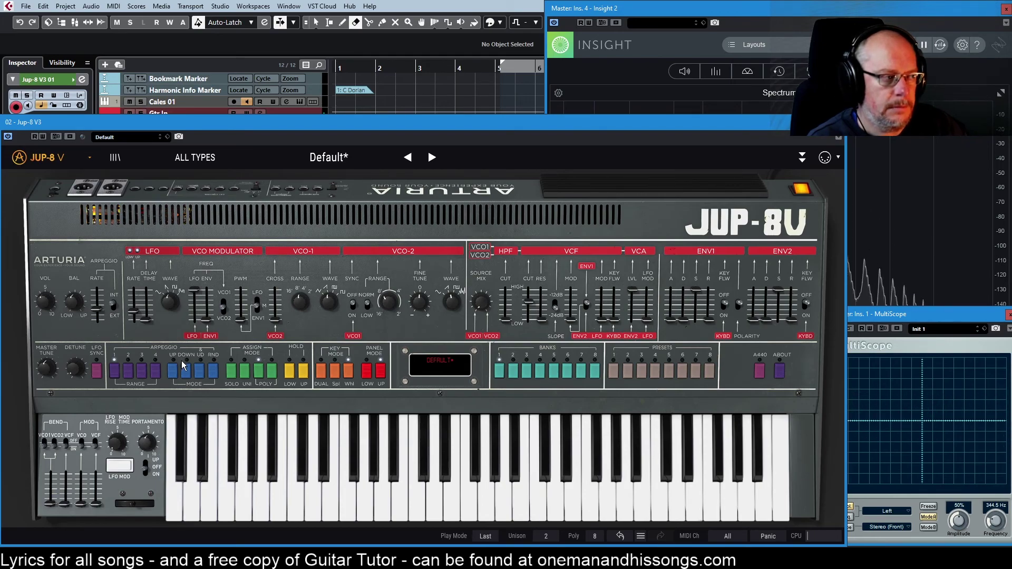
mouse_move(172, 307)
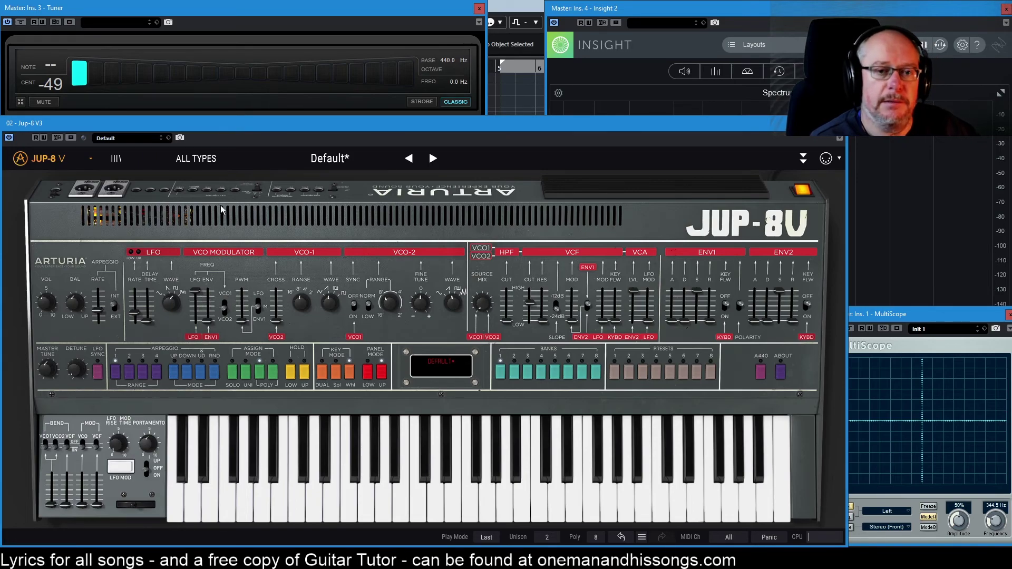
Step: Turn the LFO wave to Square and slow the LFO Rate to 0.26 Hz
scroll(179, 314, "up", 1)
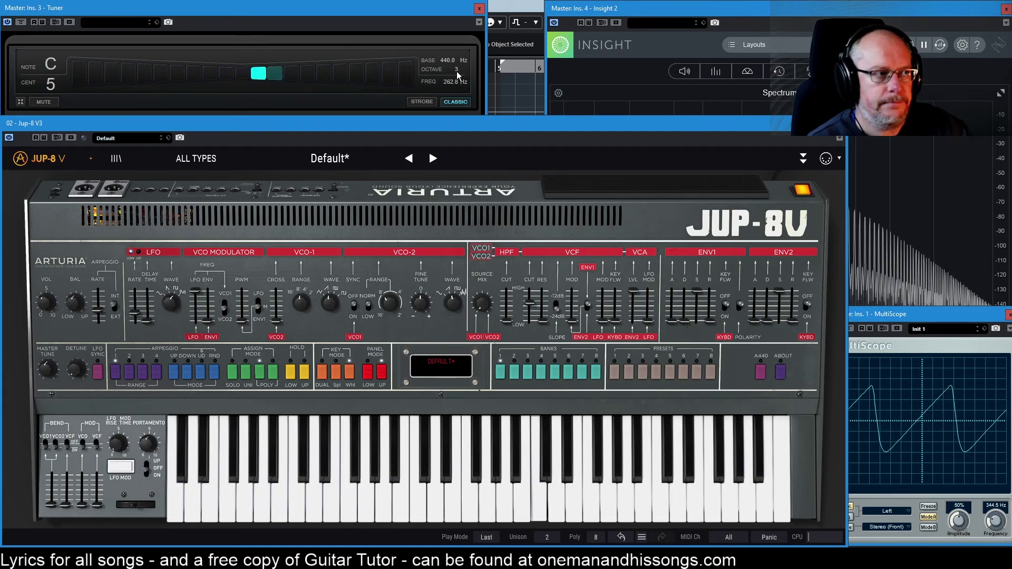
mouse_move(193, 296)
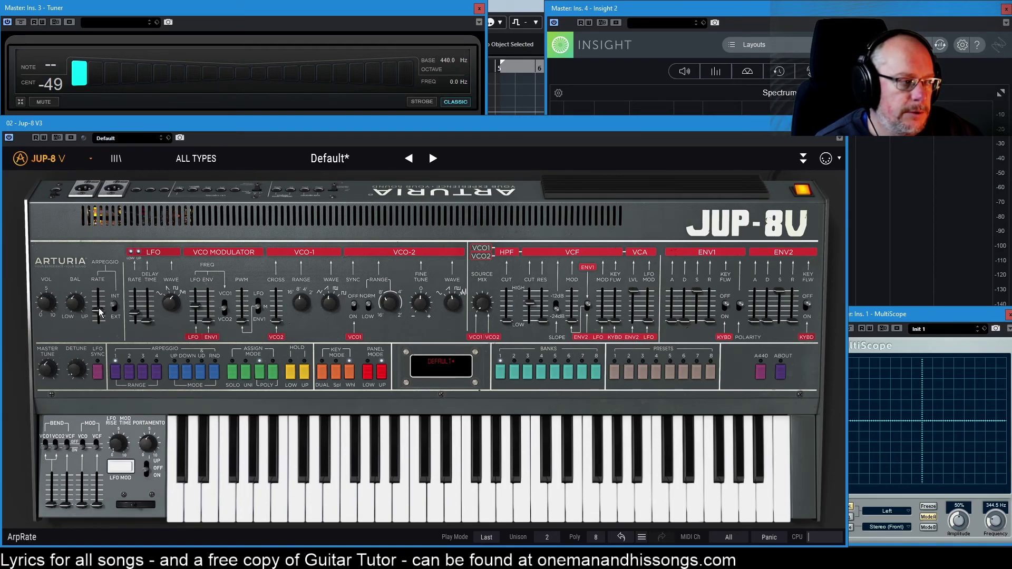
mouse_move(136, 317)
left_click_drag(136, 316, 136, 322)
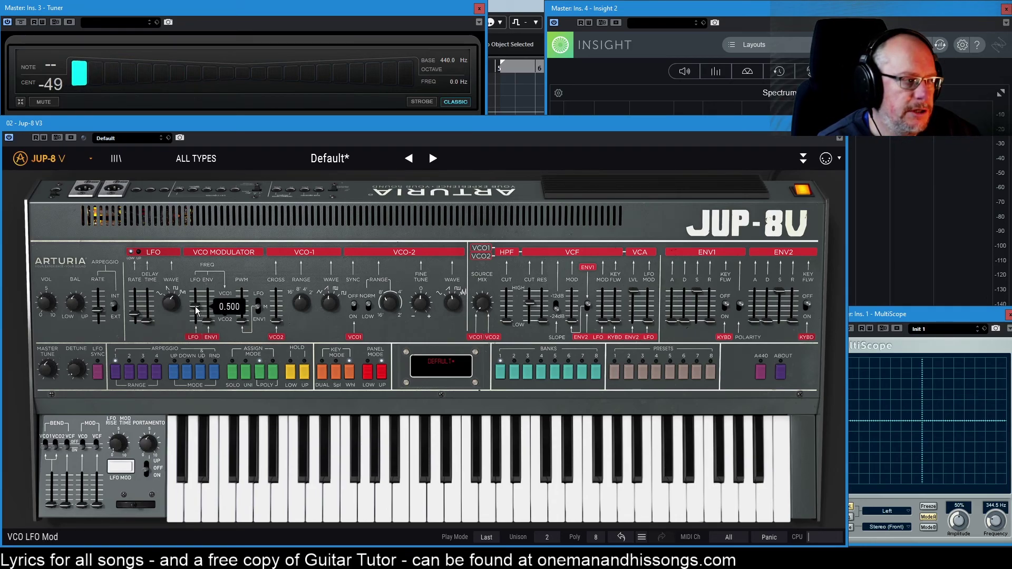
Step: Reset VCO LFO modulation to zero, then raise it through 0.248 and 0.664 to 0.765
left_click_drag(199, 326, 204, 311)
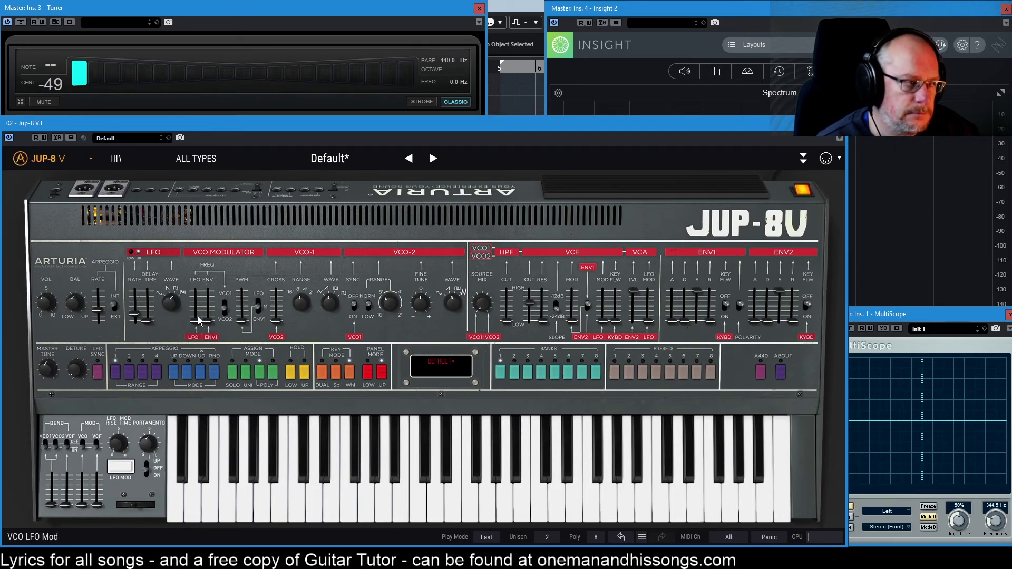
left_click_drag(196, 326, 197, 298)
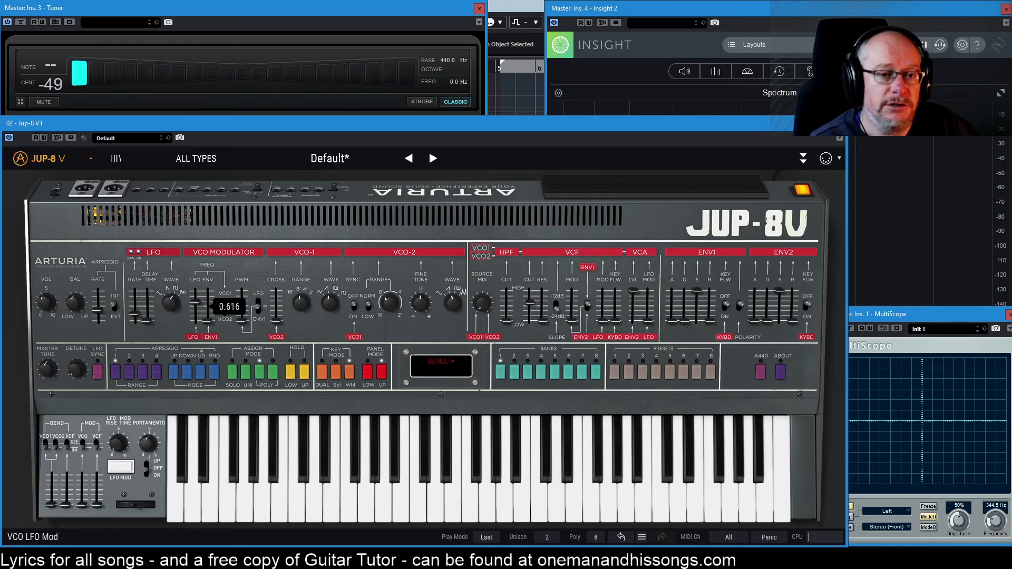
left_click_drag(196, 298, 196, 291)
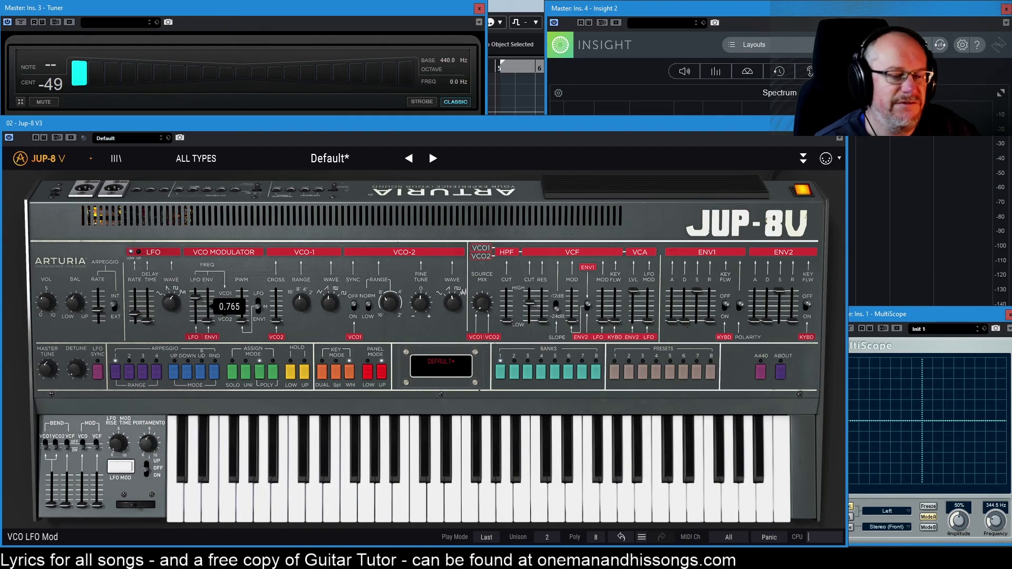
left_click_drag(196, 291, 196, 291)
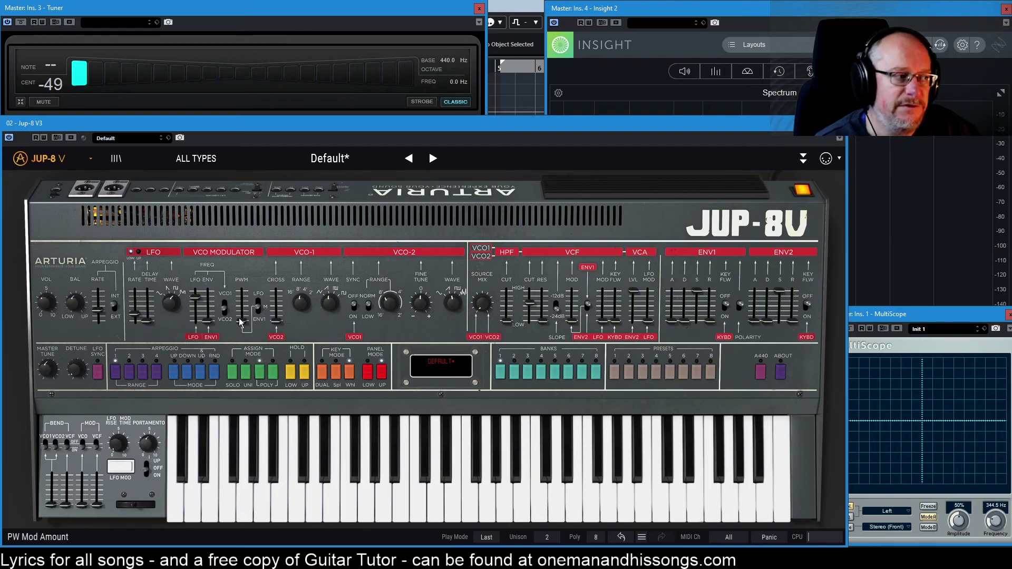
Step: Trim the VCO LFO modulation depth slightly, from 0.765 to about 0.749
mouse_move(197, 301)
left_click_drag(196, 301, 196, 302)
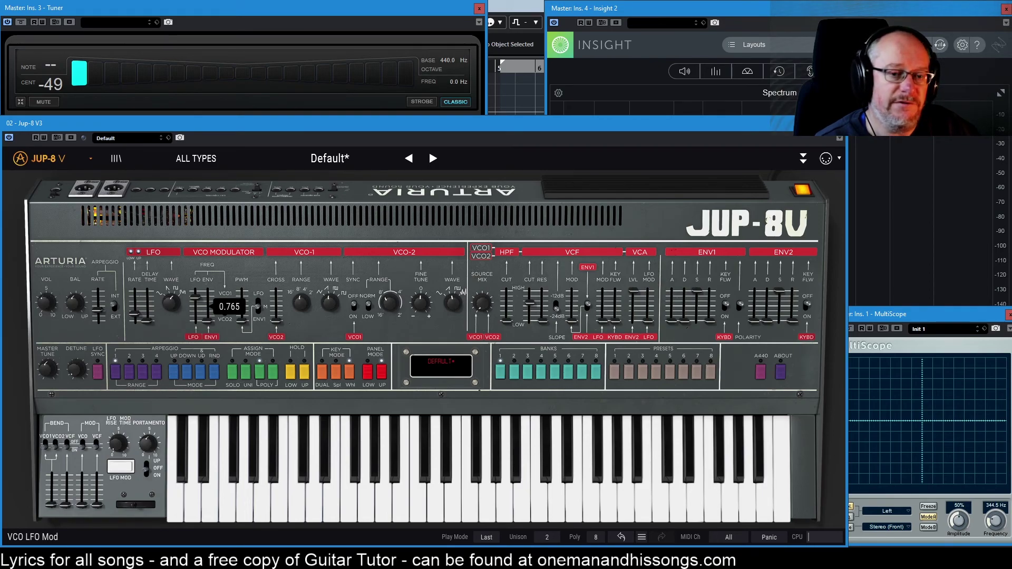
left_click_drag(196, 302, 196, 302)
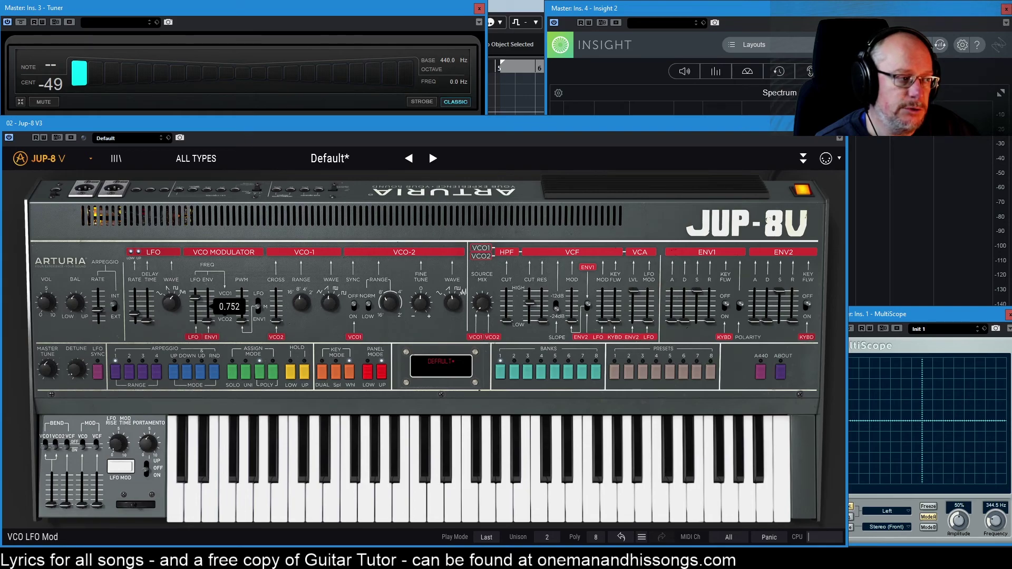
left_click_drag(196, 303, 196, 304)
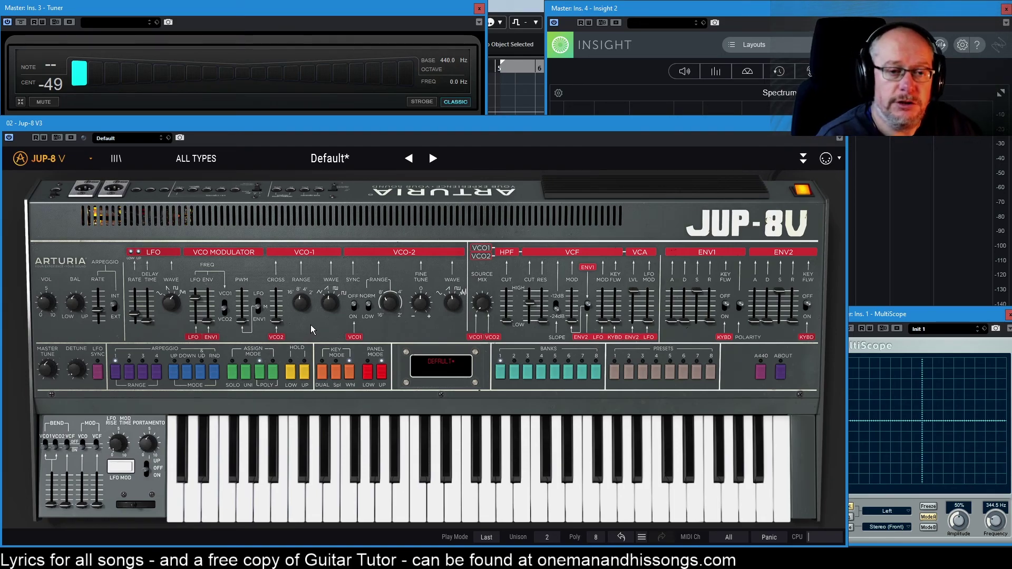
Step: Set VCO LFO modulation depth to about 0.528, then raise it further toward full
left_click_drag(195, 298, 197, 317)
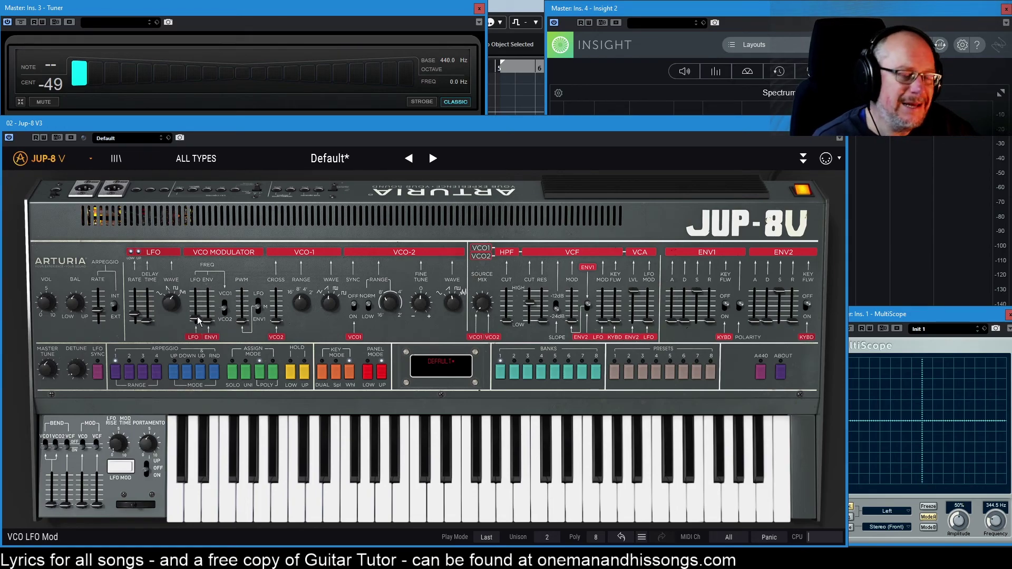
mouse_move(197, 317)
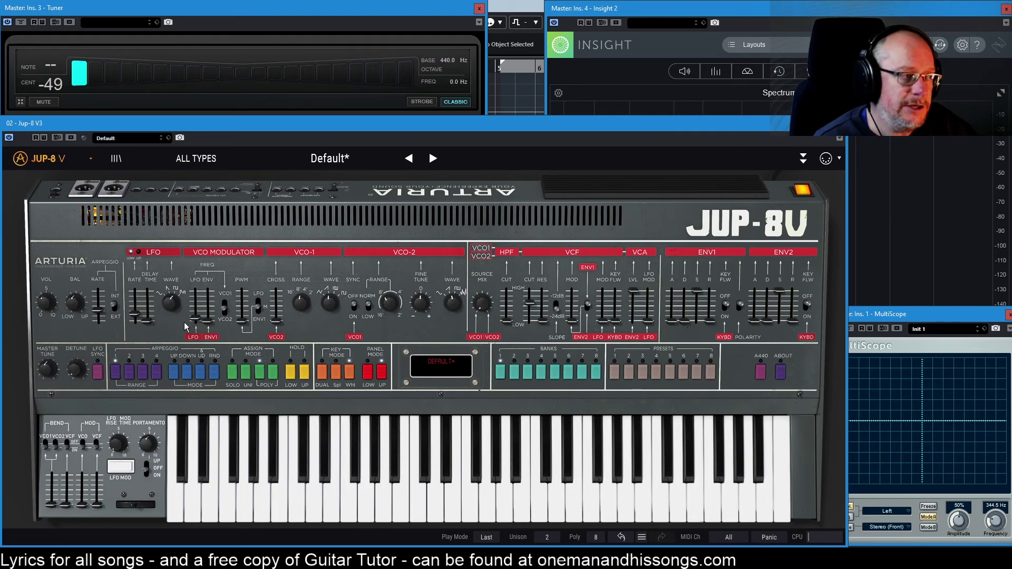
left_click_drag(192, 320, 198, 311)
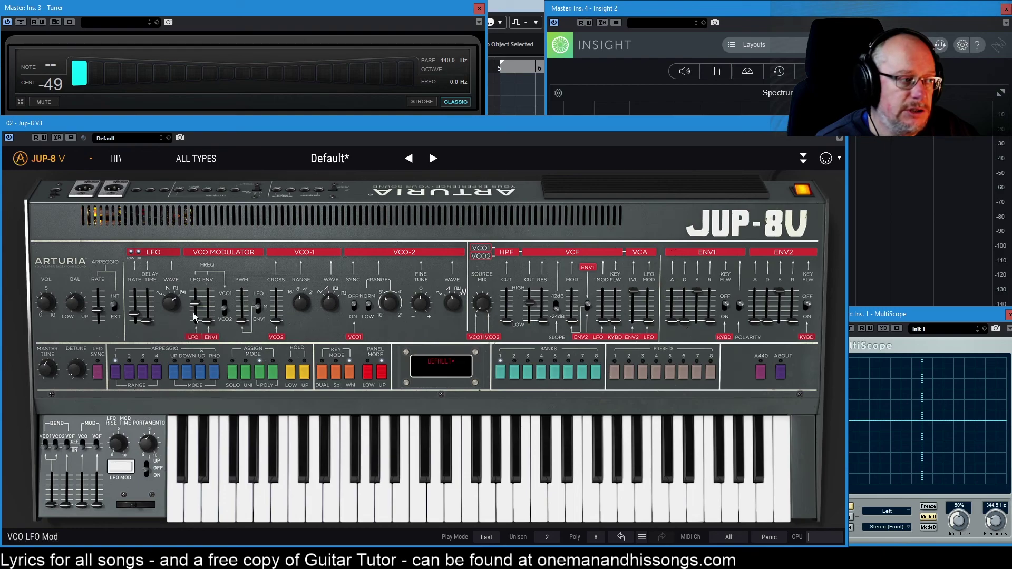
left_click_drag(196, 304, 195, 290)
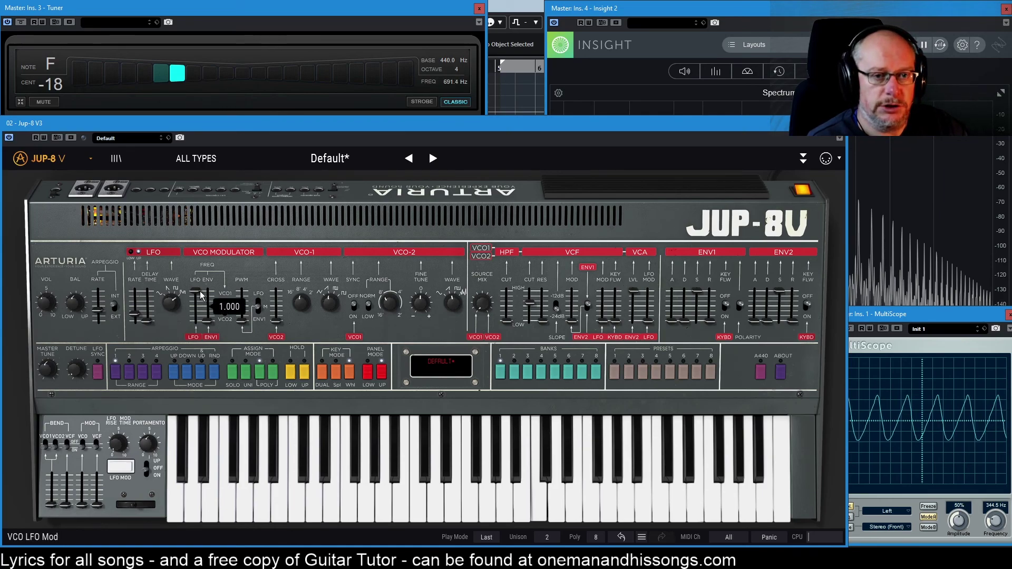
Step: Set LFO Rate to about 0.80 Hz so the held note wobbles slowly
left_click_drag(135, 321, 136, 310)
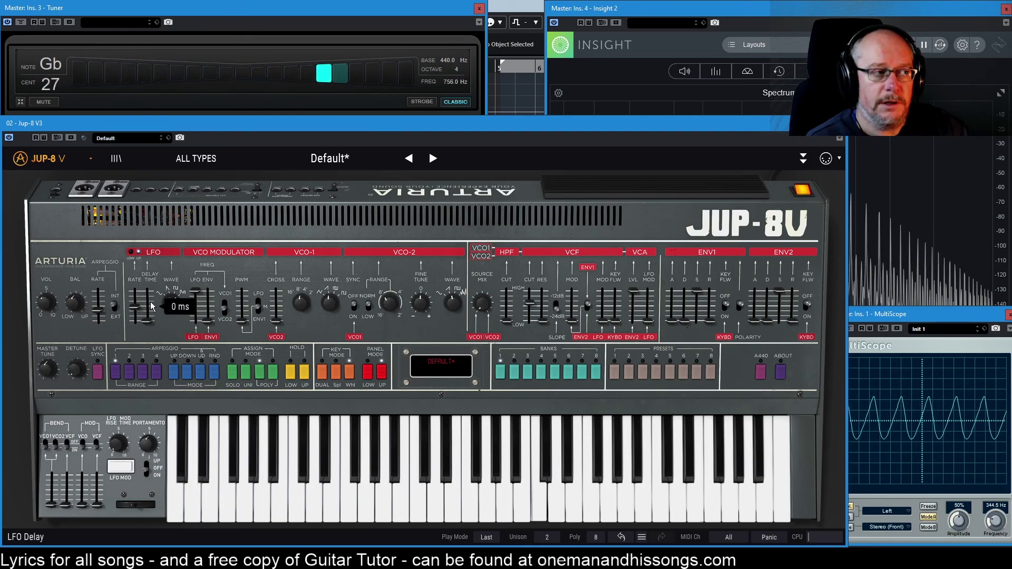
Step: Set LFO Rate to about 2.8 Hz, then 6.40 Hz, and add a 50 ms LFO delay
left_click_drag(136, 309, 135, 298)
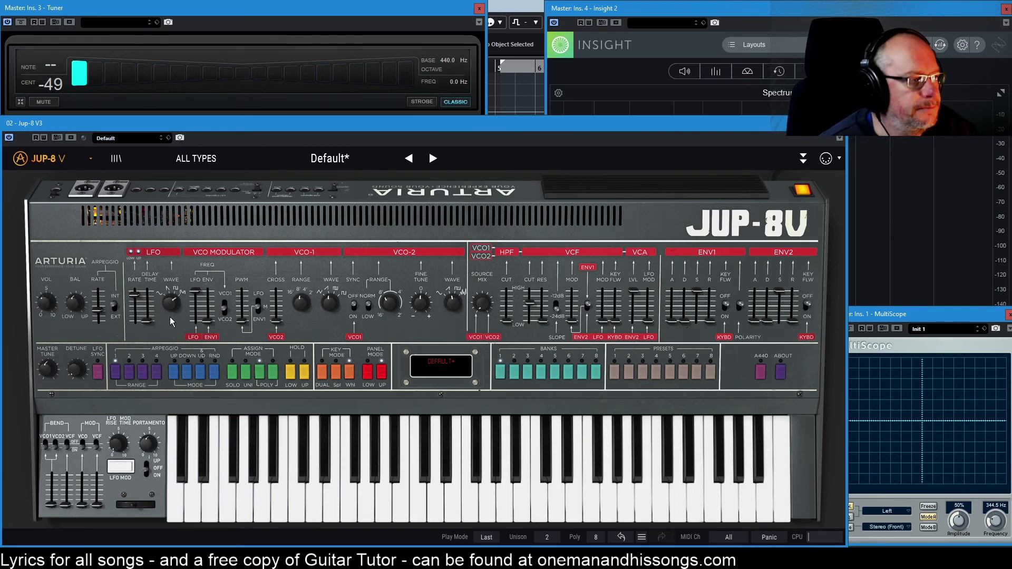
mouse_move(176, 308)
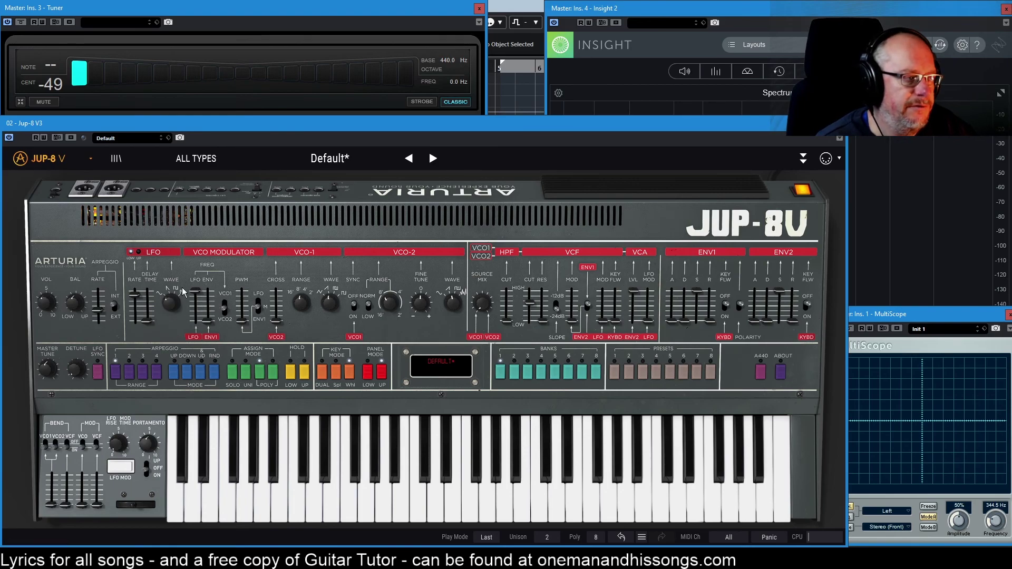
left_click_drag(131, 296, 130, 306)
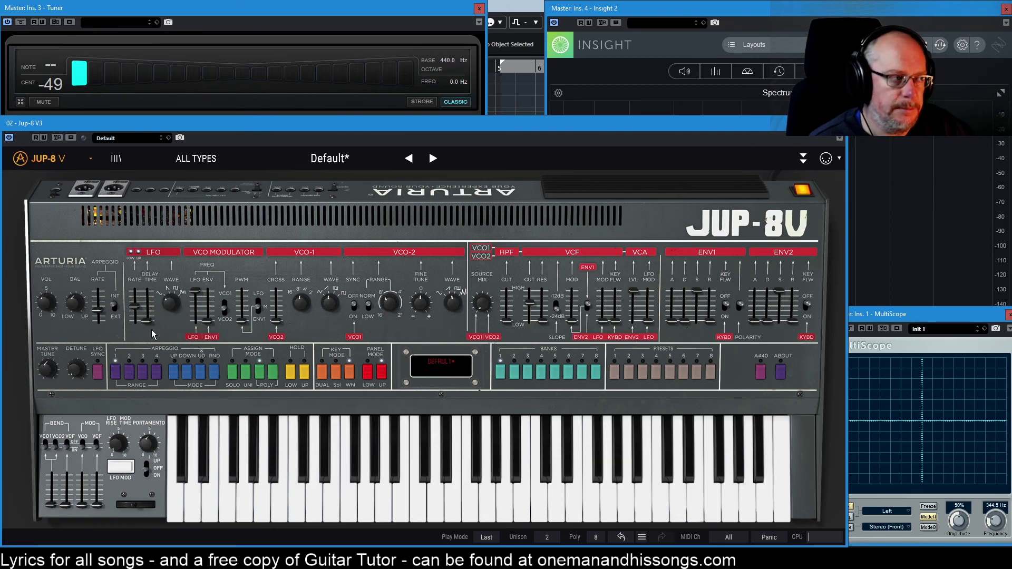
mouse_move(148, 324)
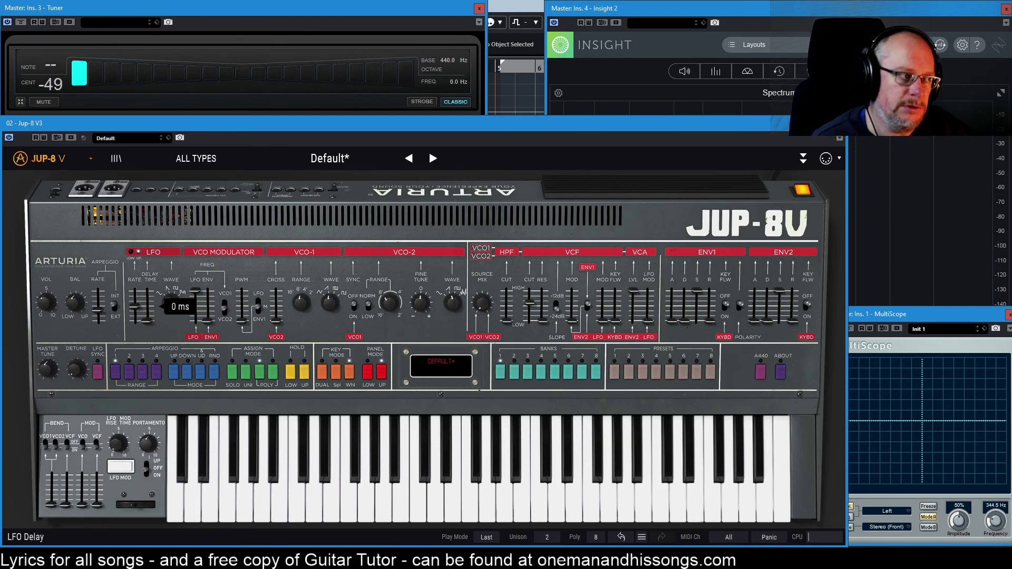
mouse_move(148, 320)
left_mouse_down()
mouse_move(148, 298)
mouse_move(149, 321)
left_mouse_up()
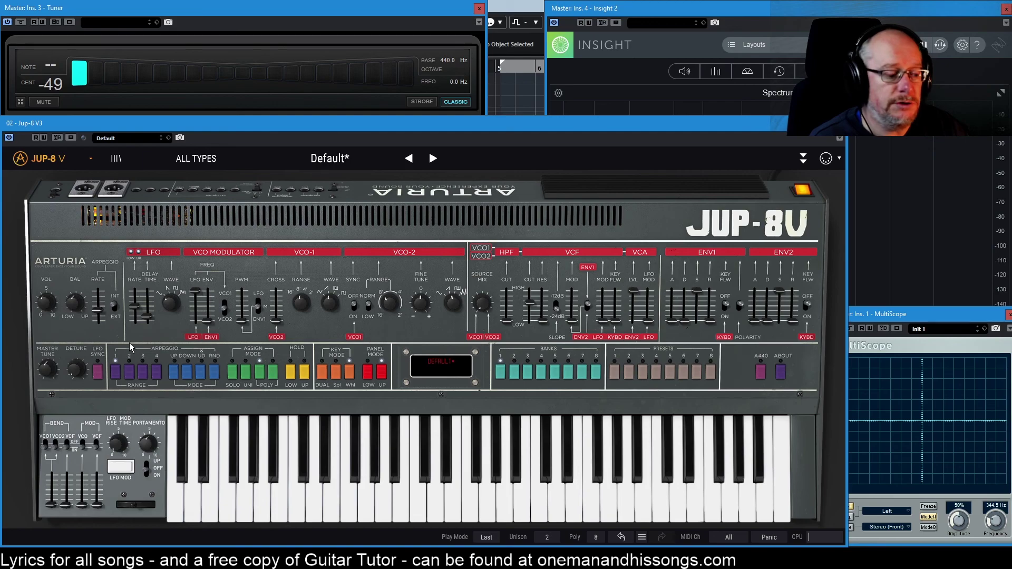
Step: Set LFO delay to 630 ms, VCO LFO depth to about 0.05, and LFO rate to about 4.3 Hz
left_click_drag(148, 318, 149, 310)
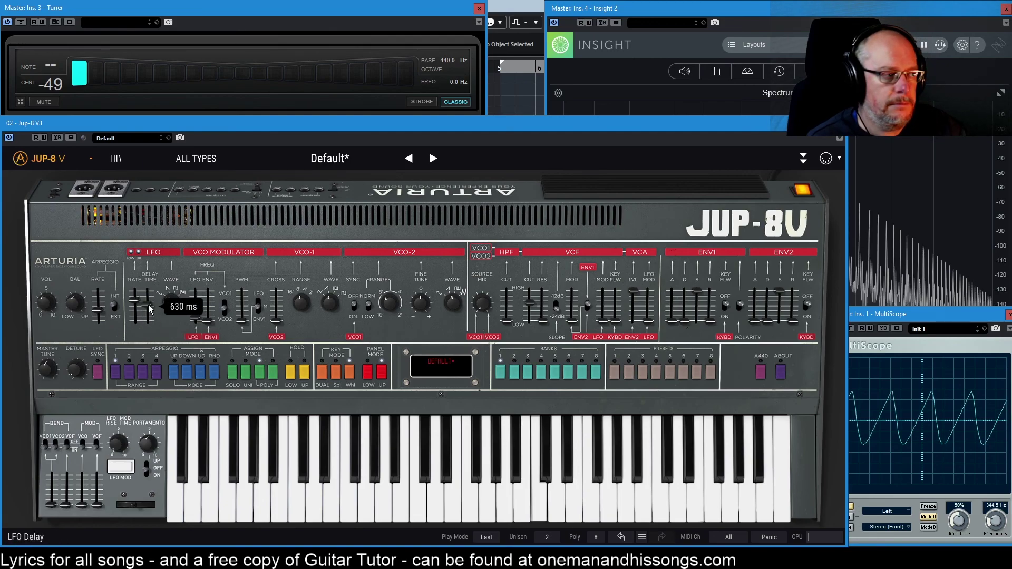
left_click(195, 319)
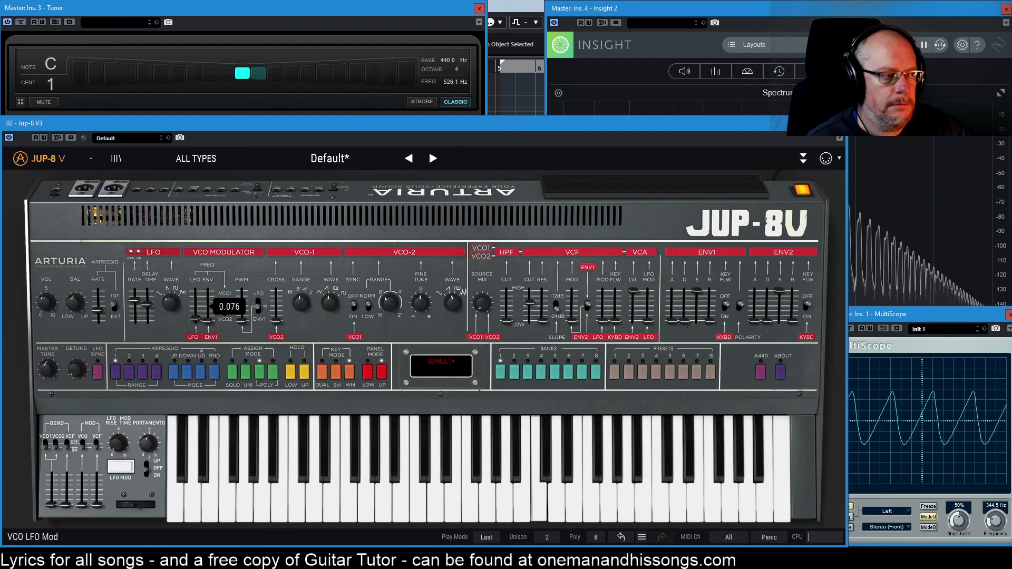
left_click_drag(196, 319, 196, 321)
left_click(134, 299)
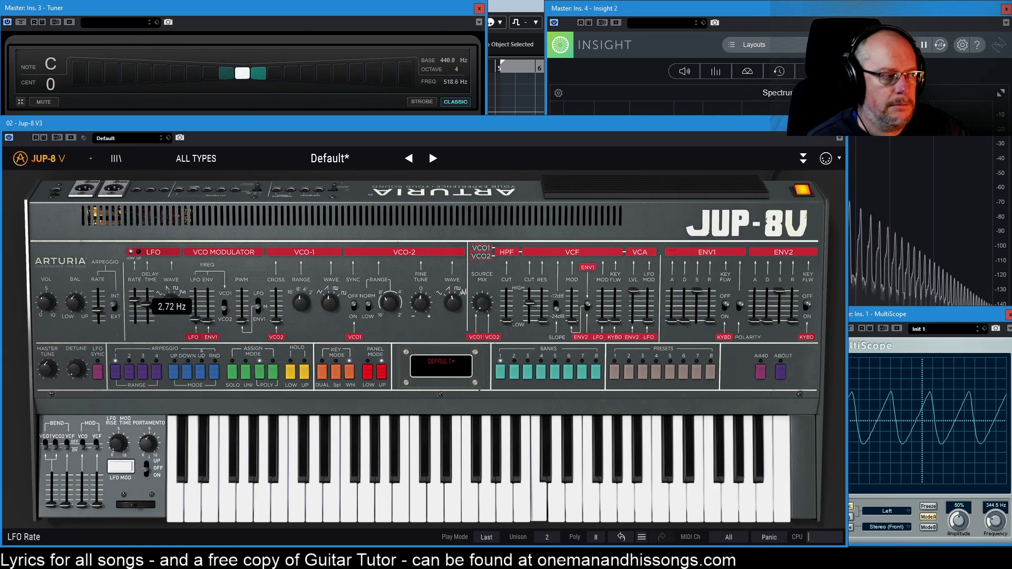
left_click_drag(133, 299, 134, 297)
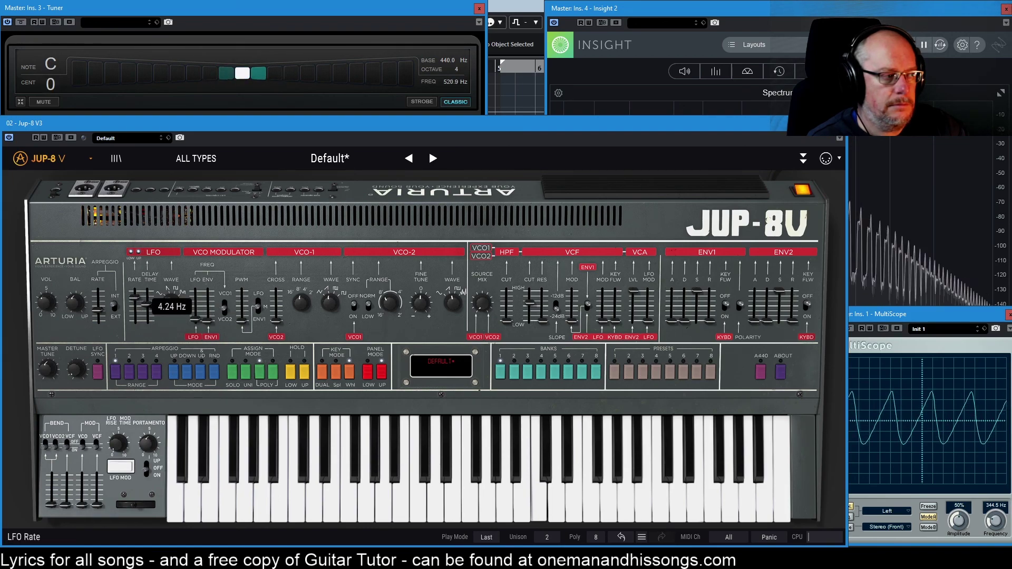
left_click(150, 311)
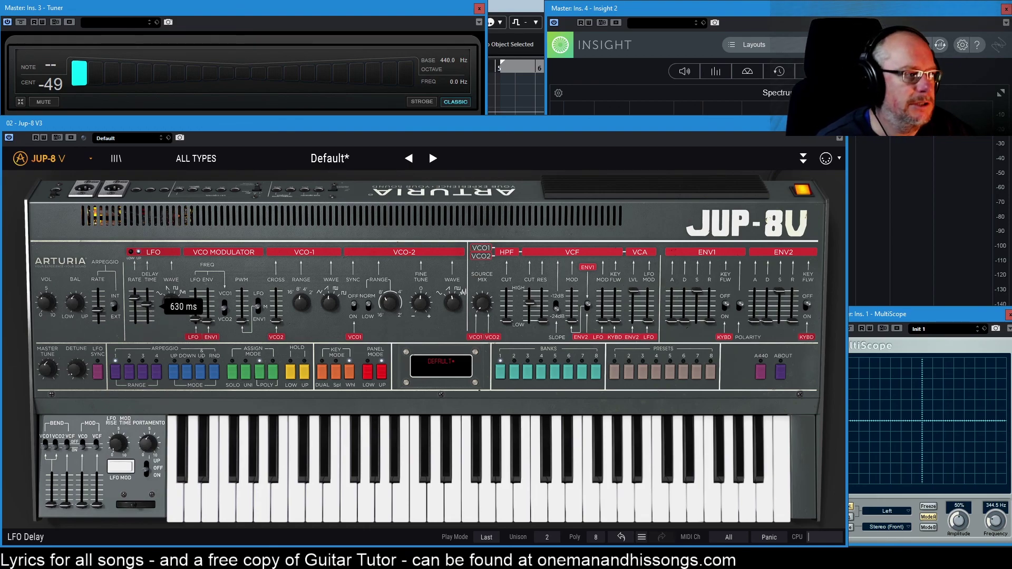
Step: Shorten the LFO delay time to about 98 ms, then raise it back to roughly 653 ms
left_click_drag(147, 303, 147, 311)
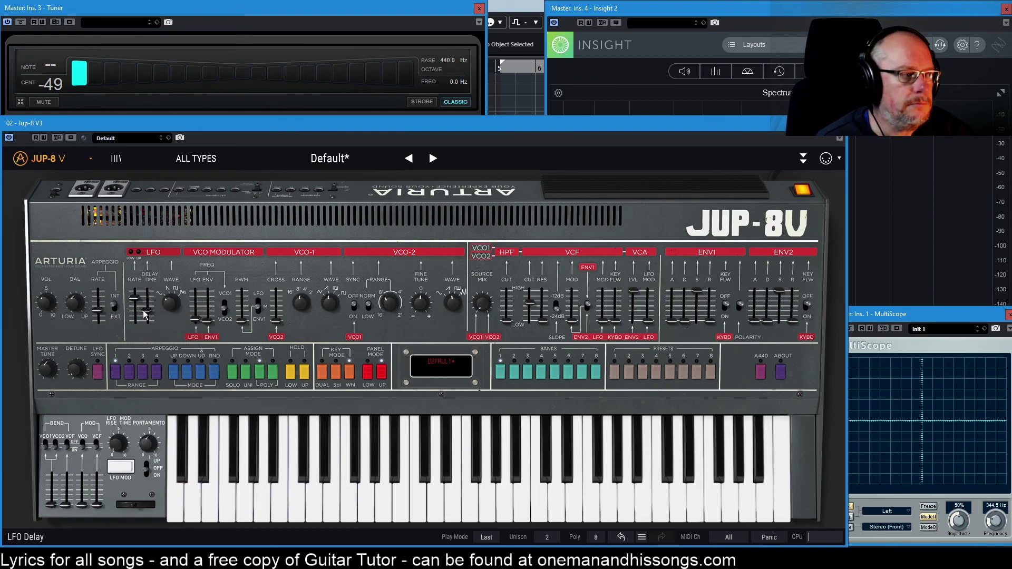
mouse_move(147, 306)
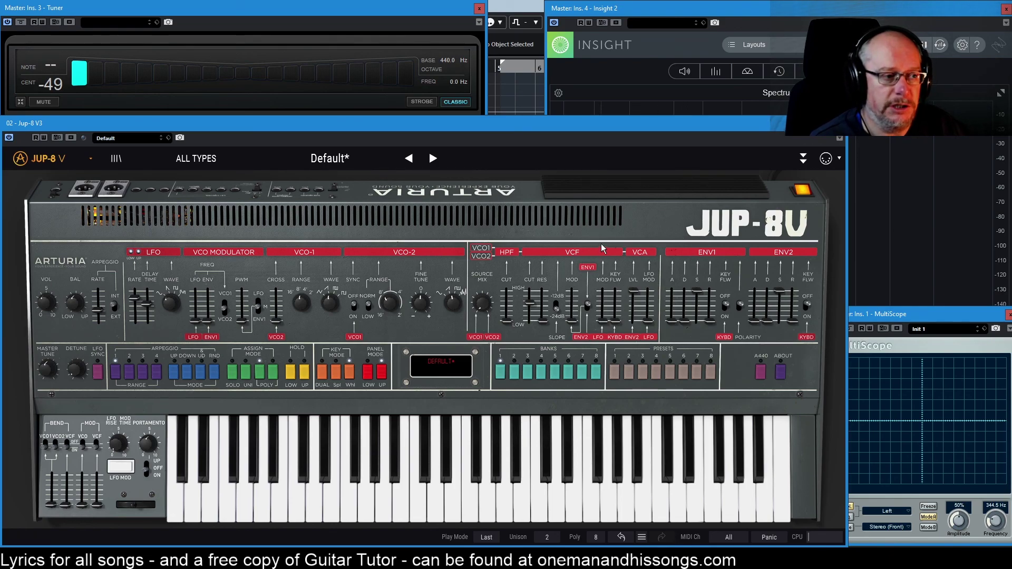
Step: Apply full LFO modulation to the filter and lengthen the LFO delay to about 1227 ms
mouse_move(605, 327)
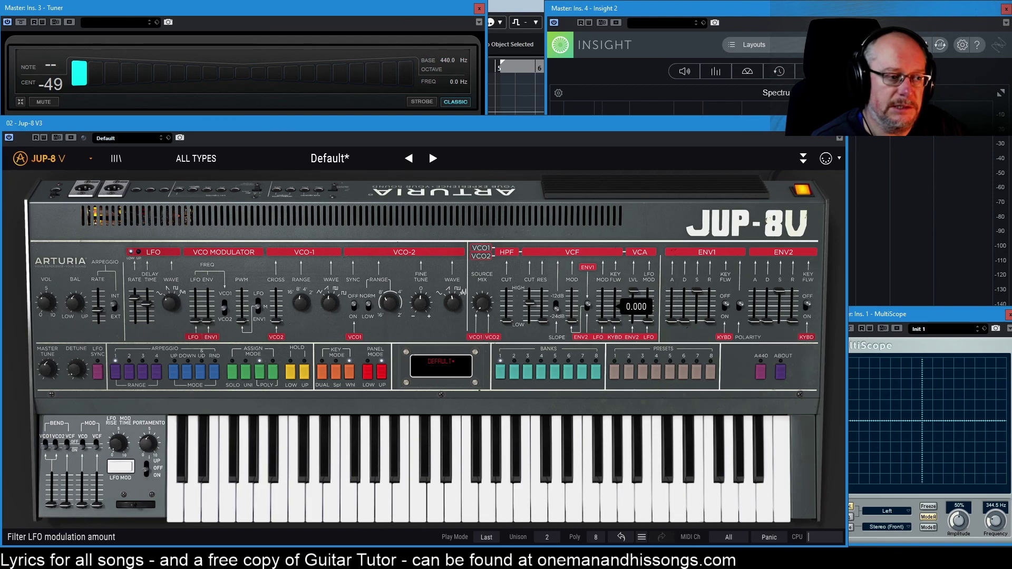
left_click_drag(604, 322, 603, 291)
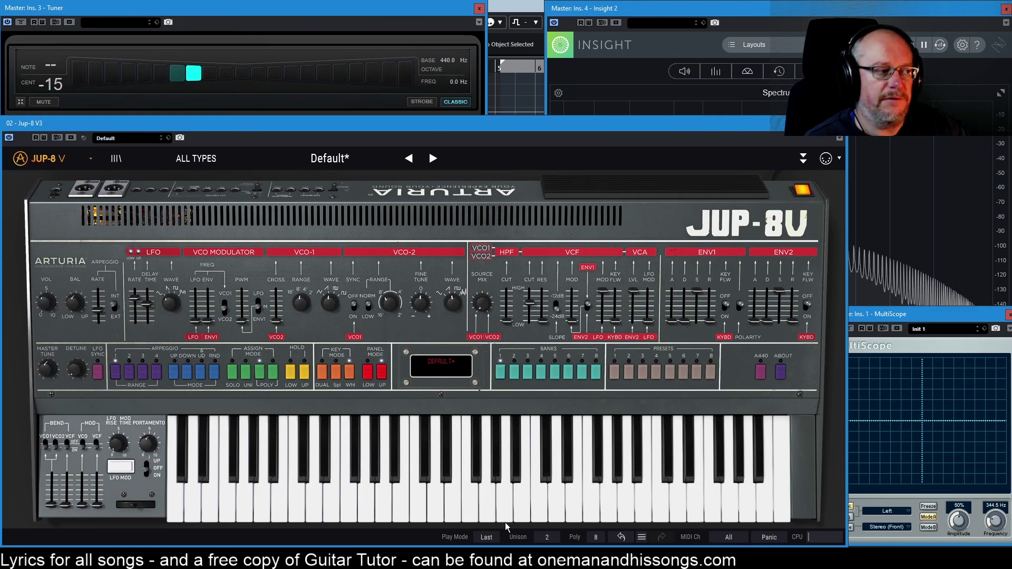
left_click_drag(147, 316, 148, 298)
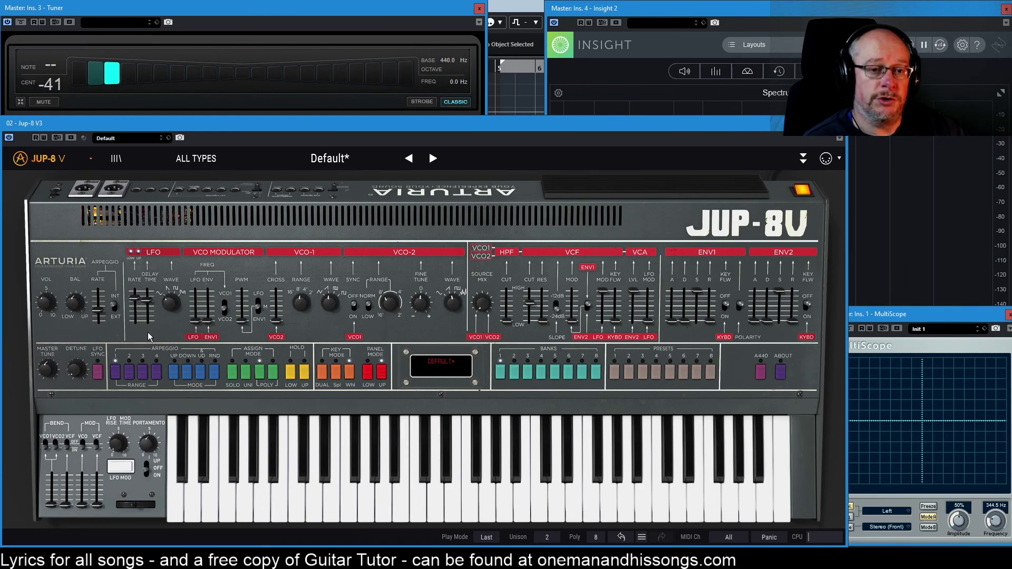
mouse_move(144, 325)
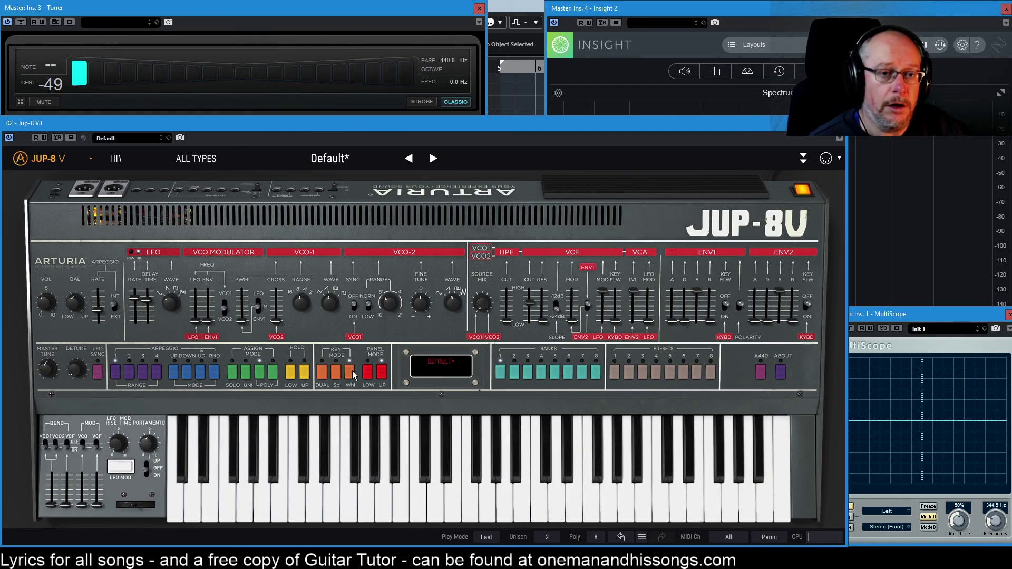
Step: Switch key mode to Dual, raise one layer's LFO rate, view the other layer, then return to Whole
left_click(323, 379)
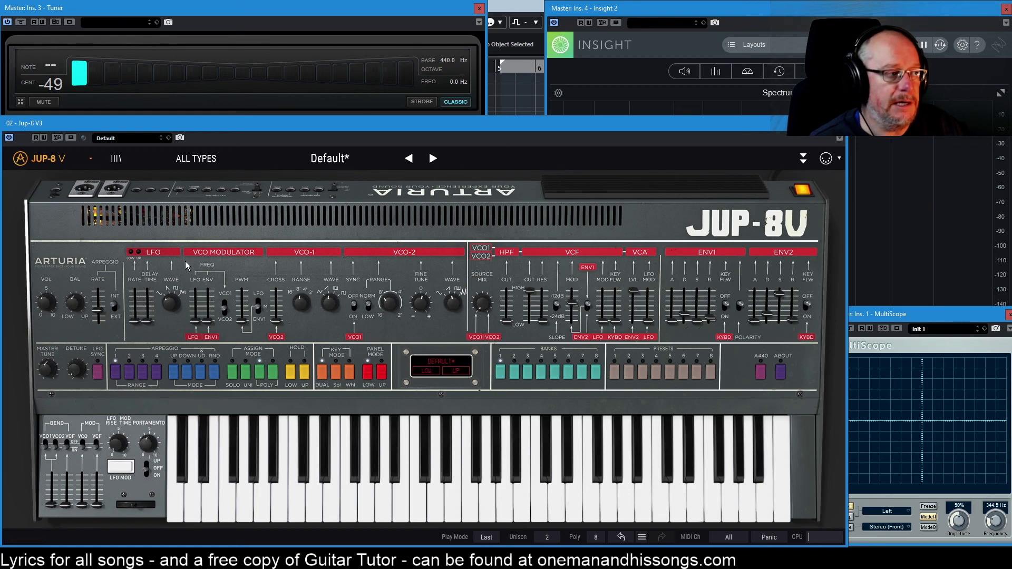
left_click_drag(136, 319, 136, 306)
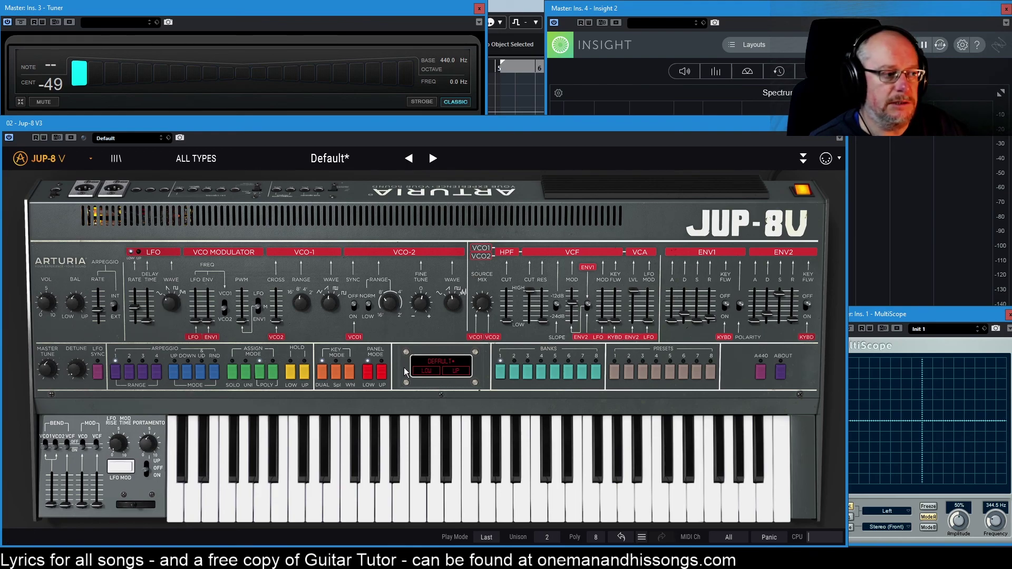
left_click(382, 373)
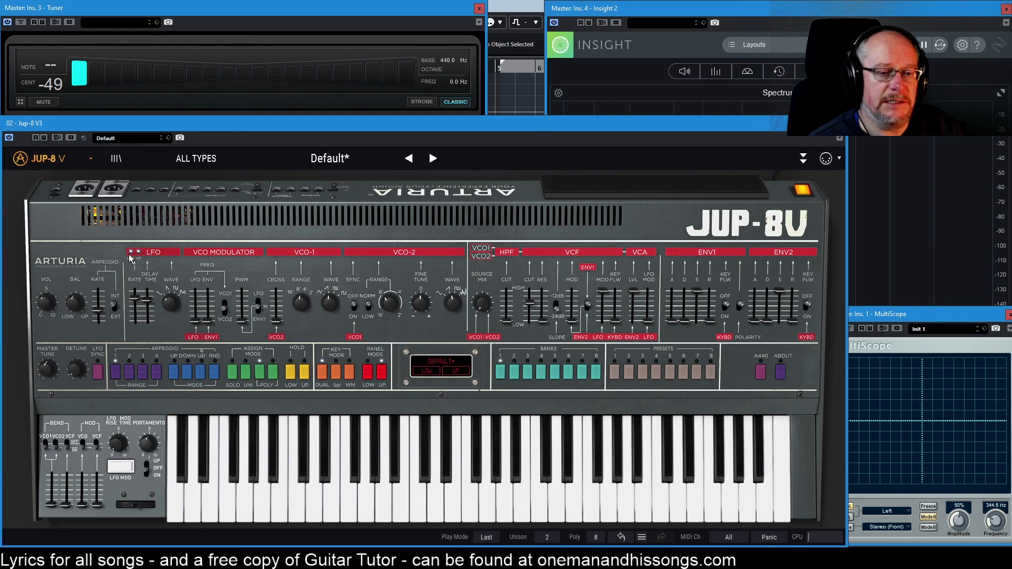
left_click(350, 373)
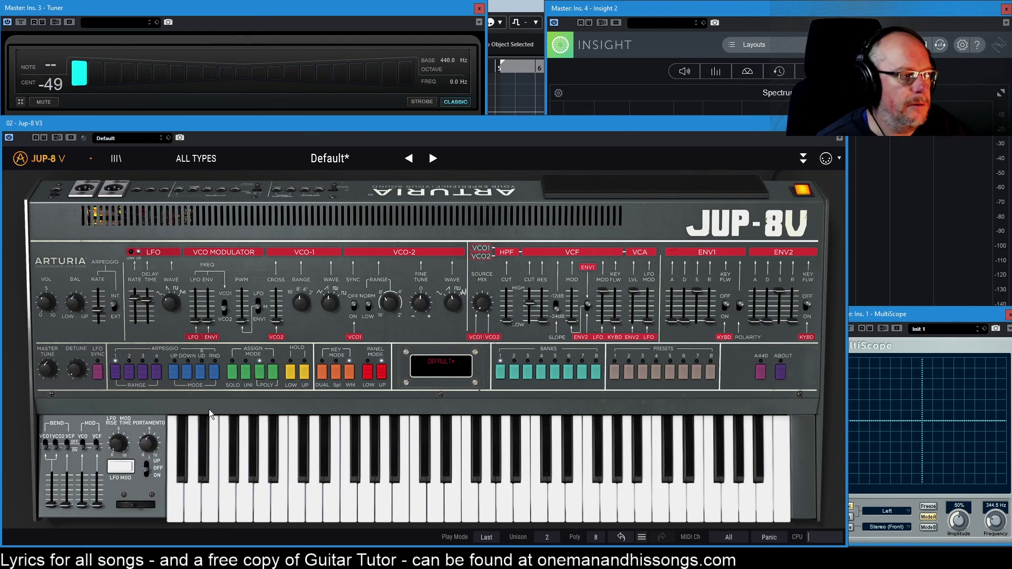
Step: Cycle the VCO Mod Select switch through VCO 2, VCO 1, and both oscillators
mouse_move(168, 306)
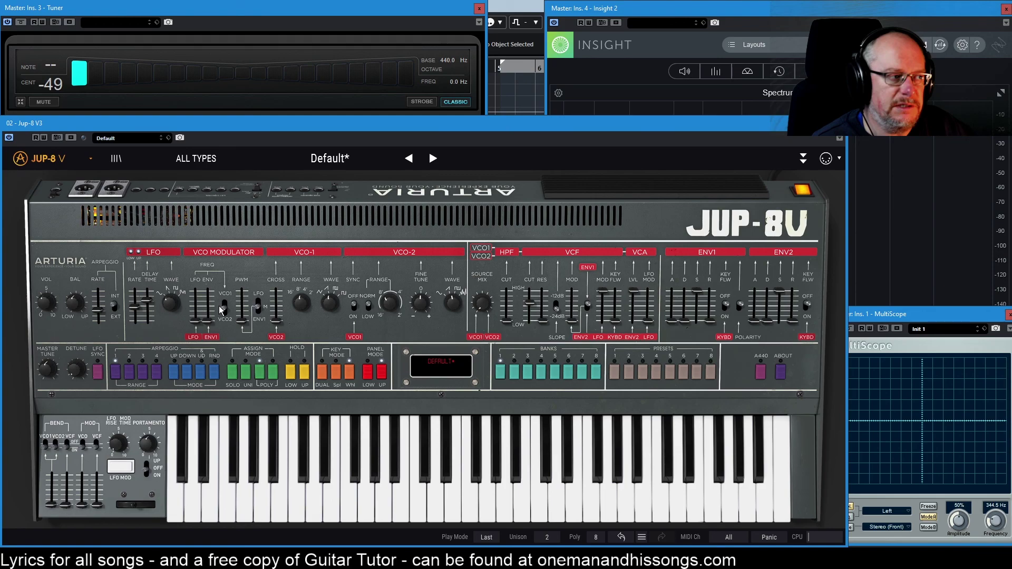
mouse_move(223, 311)
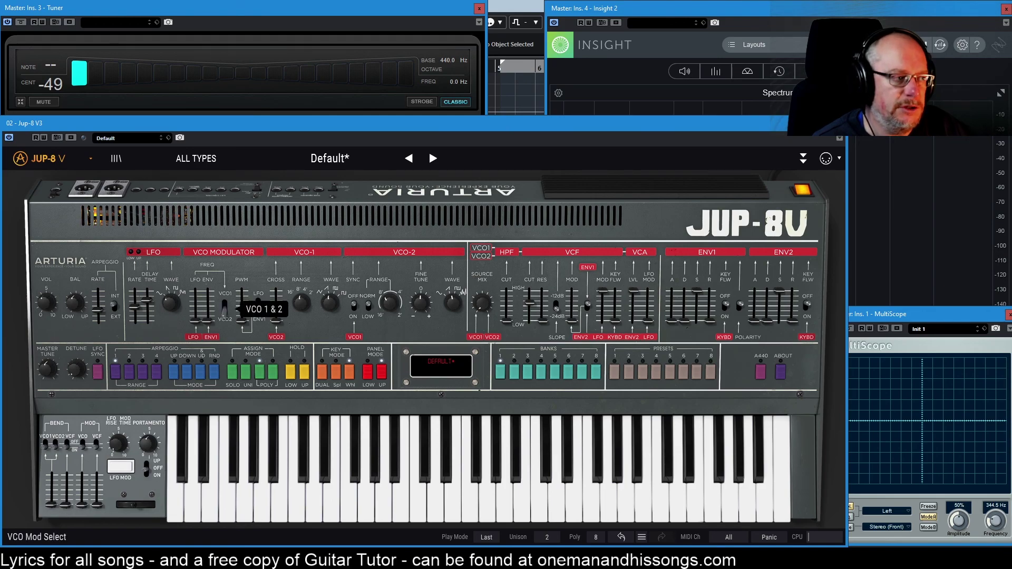
left_click(223, 311)
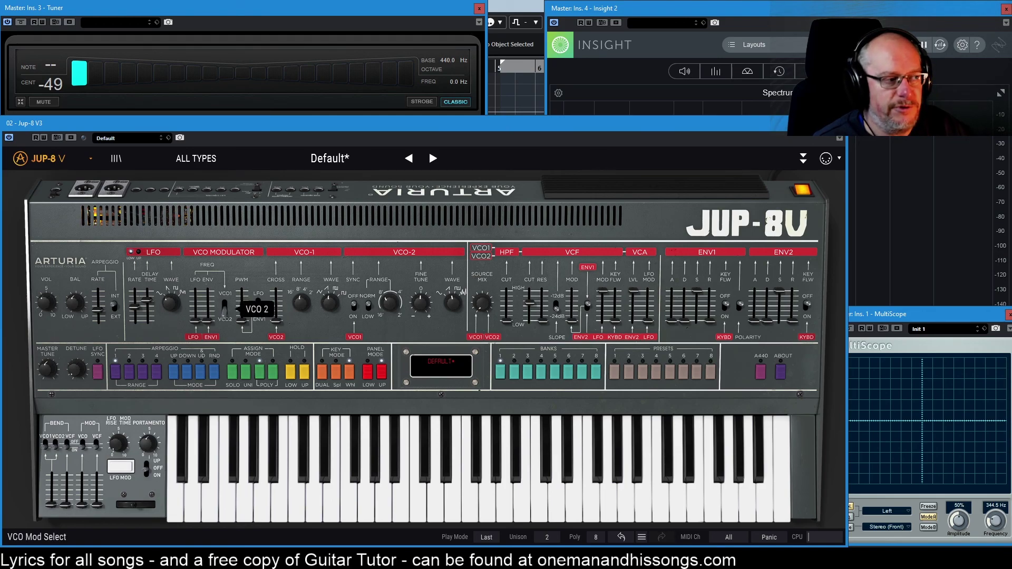
left_click(224, 311)
left_click(224, 311)
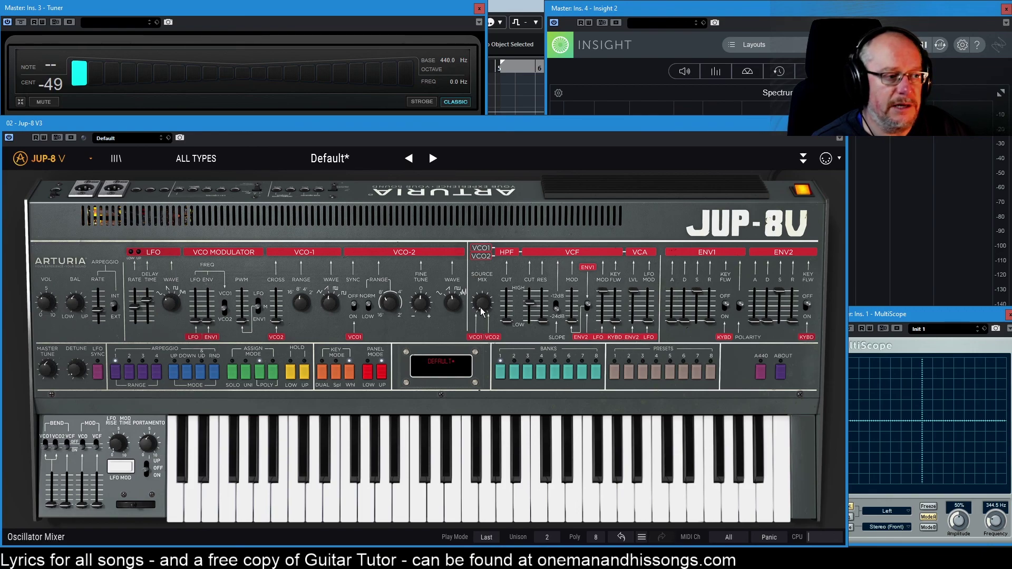
Step: Raise the source mix to 0.512, set VCO LFO pitch modulation to 0.344, and fine-tune the mix
mouse_move(481, 310)
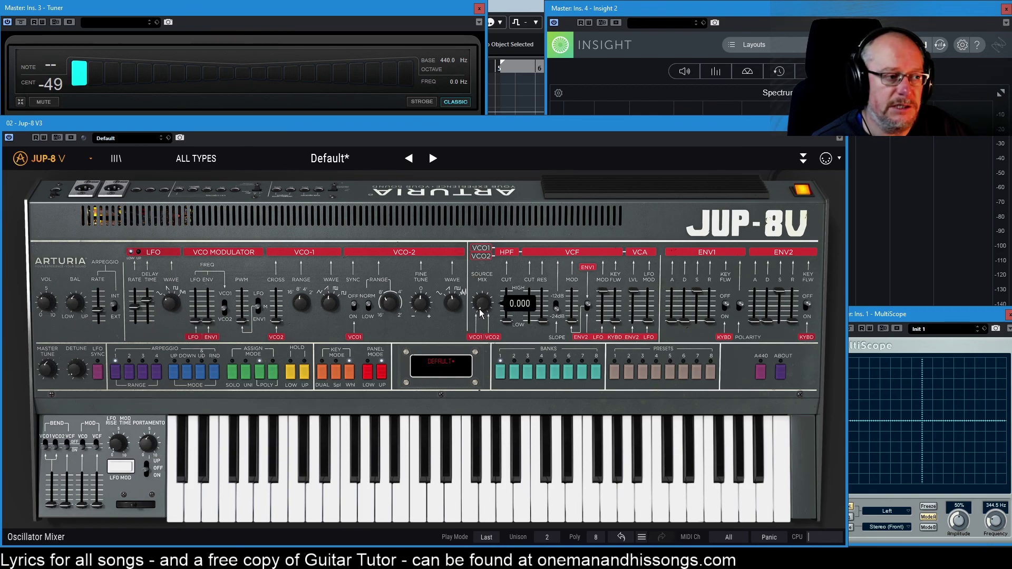
left_click_drag(479, 309, 479, 280)
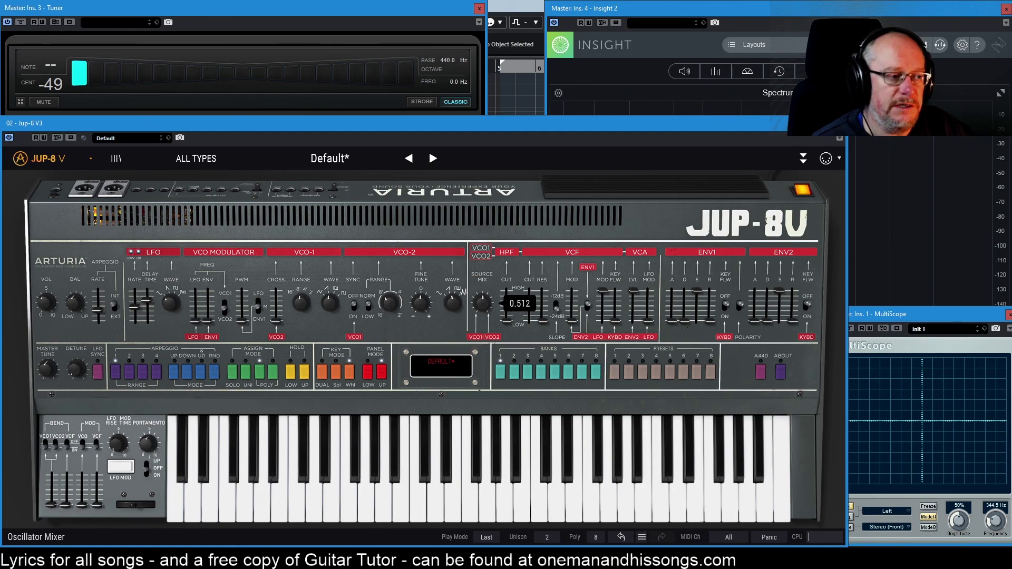
left_click(224, 311)
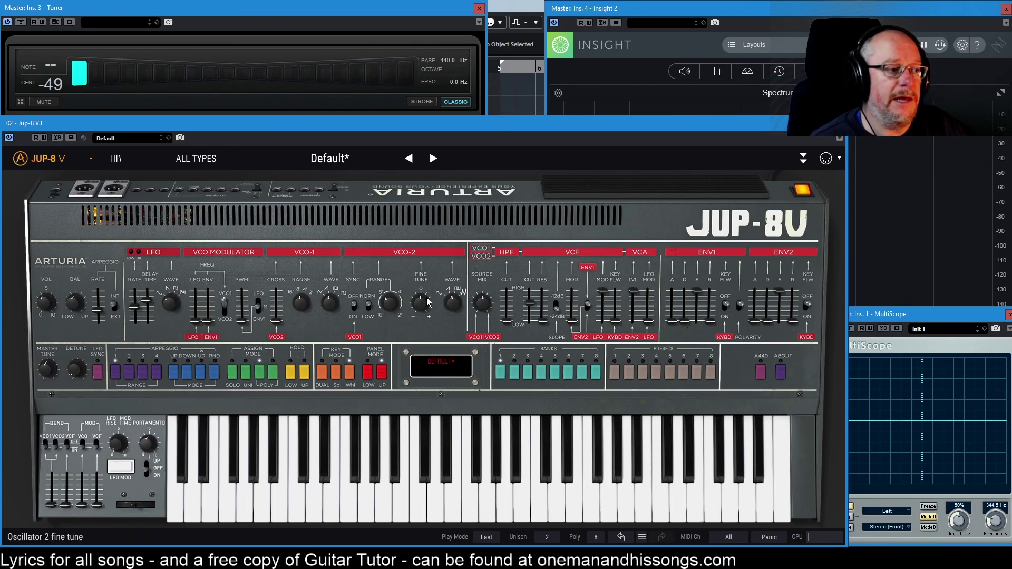
mouse_move(482, 303)
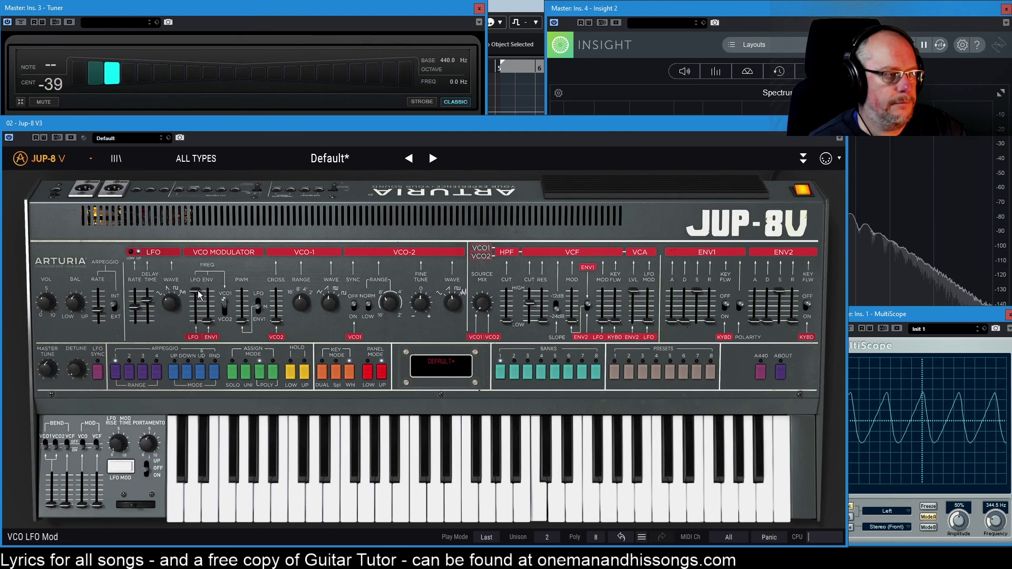
left_click_drag(199, 295, 200, 299)
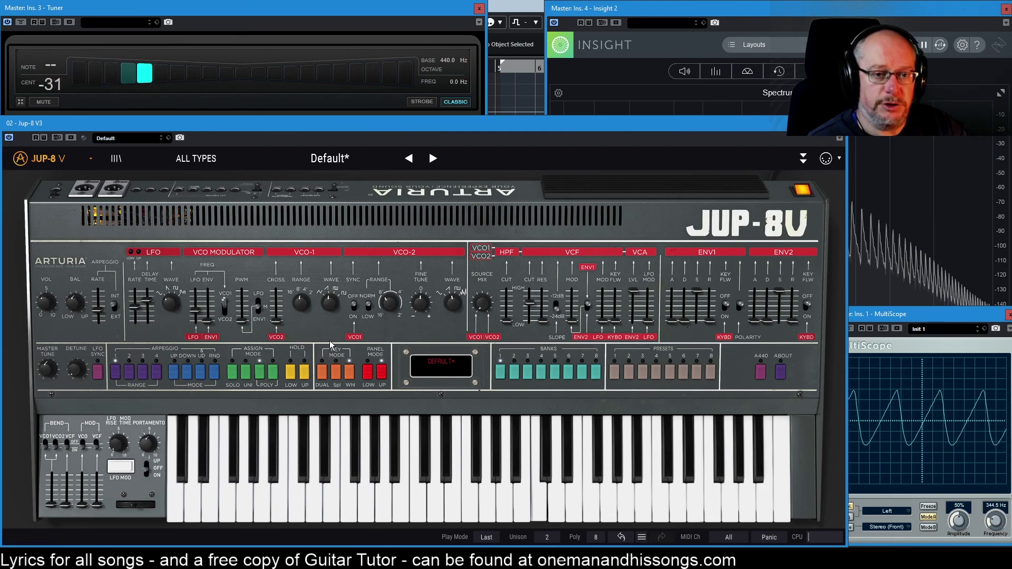
left_click(473, 313)
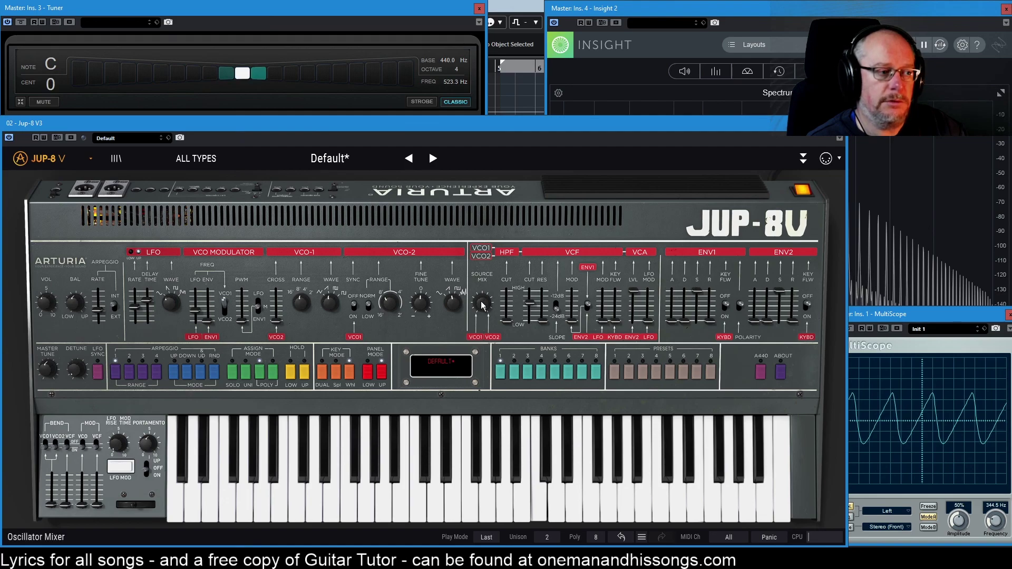
left_click_drag(483, 306, 483, 301)
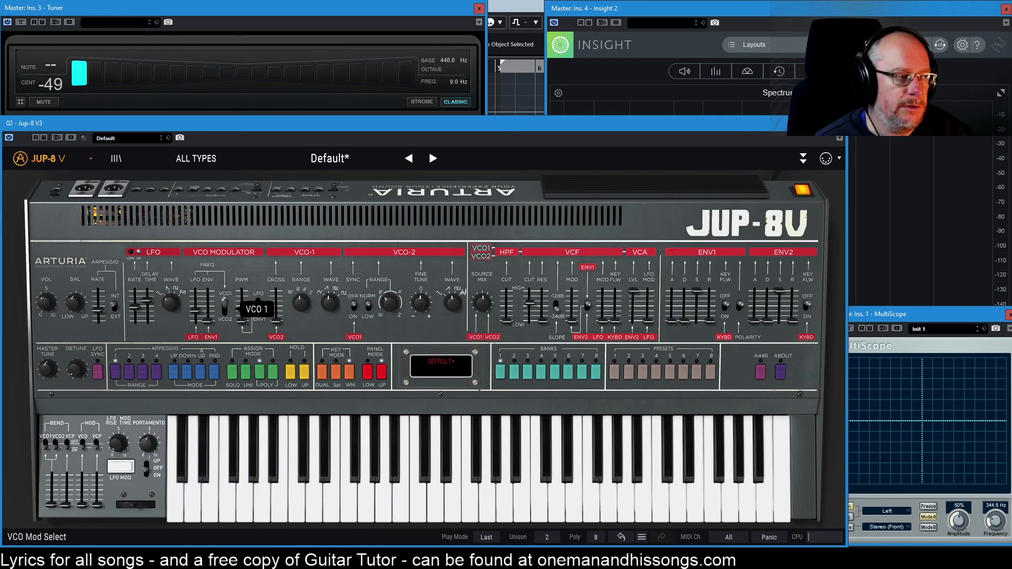
Step: Flip VCO Mod Select between VCO 1 & 2 and VCO 2 once more
left_click(226, 305)
left_click(225, 309)
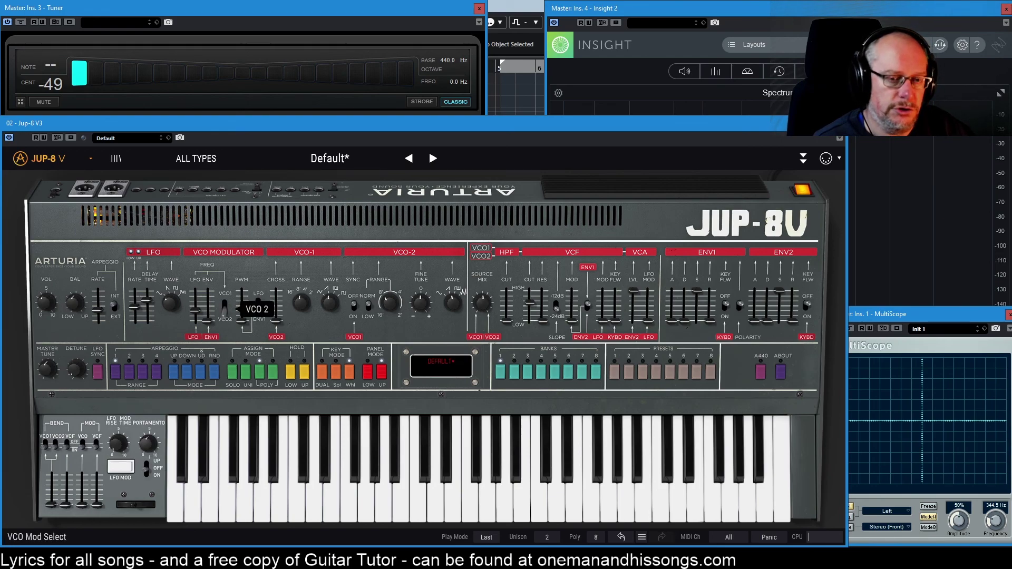
left_click(225, 306)
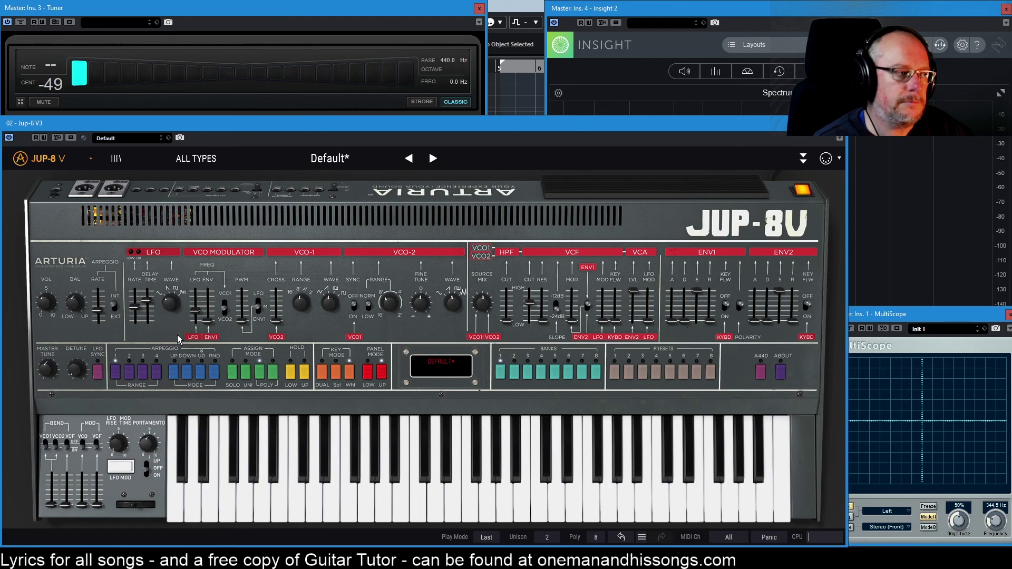